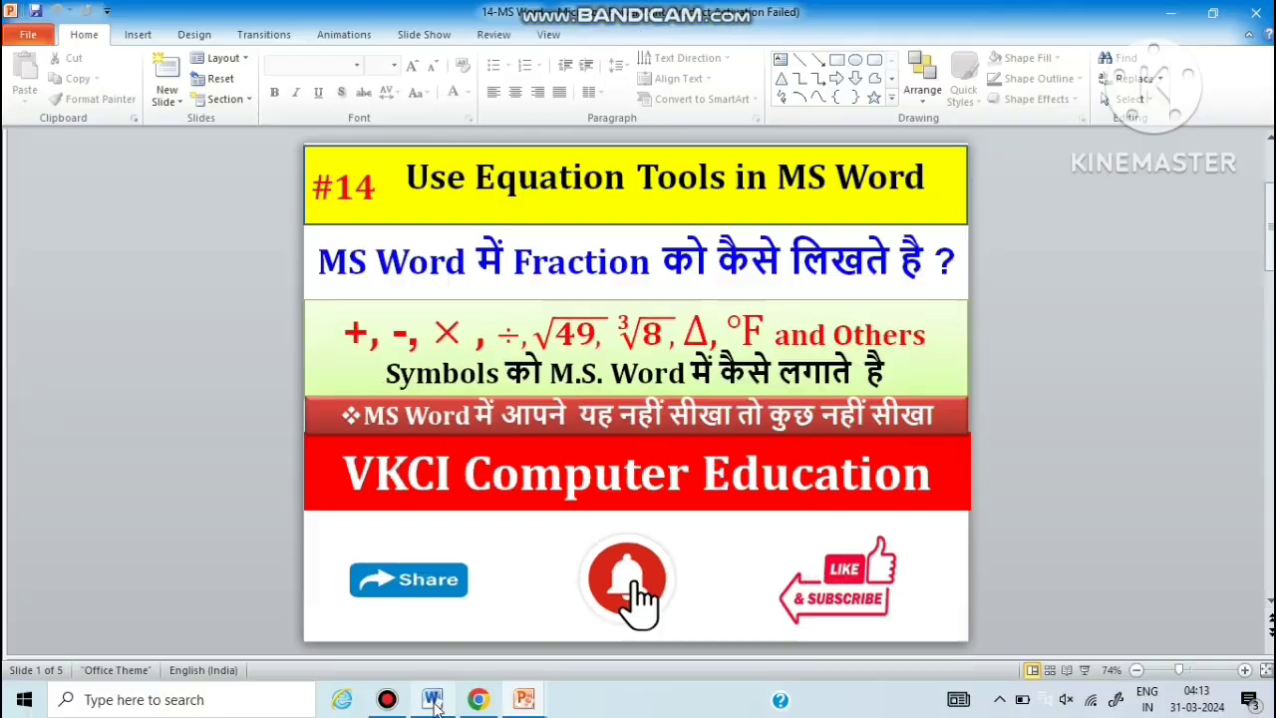
Switch to the blank Word document and show the Insert ribbon.
click(431, 701)
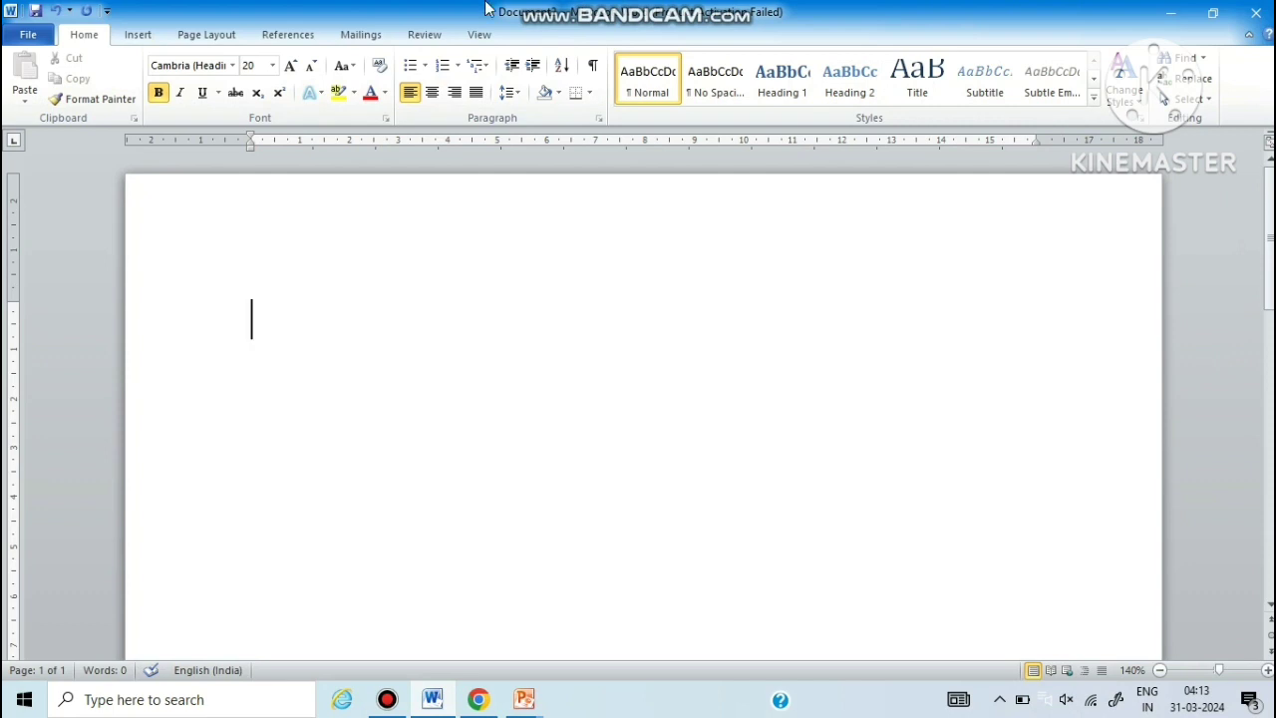
mouse_move(468, 9)
click(154, 40)
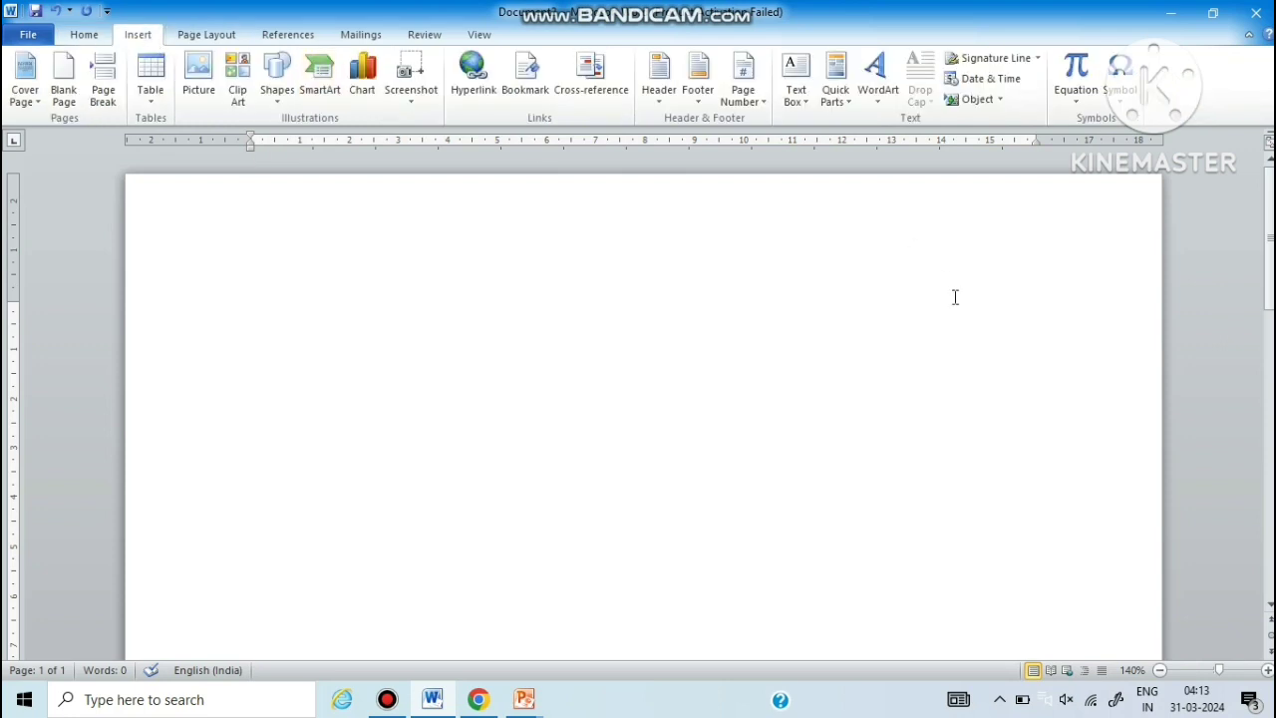
Insert an equation with stacked fraction 4 over 5, left-align it, and type + after it.
click(1082, 74)
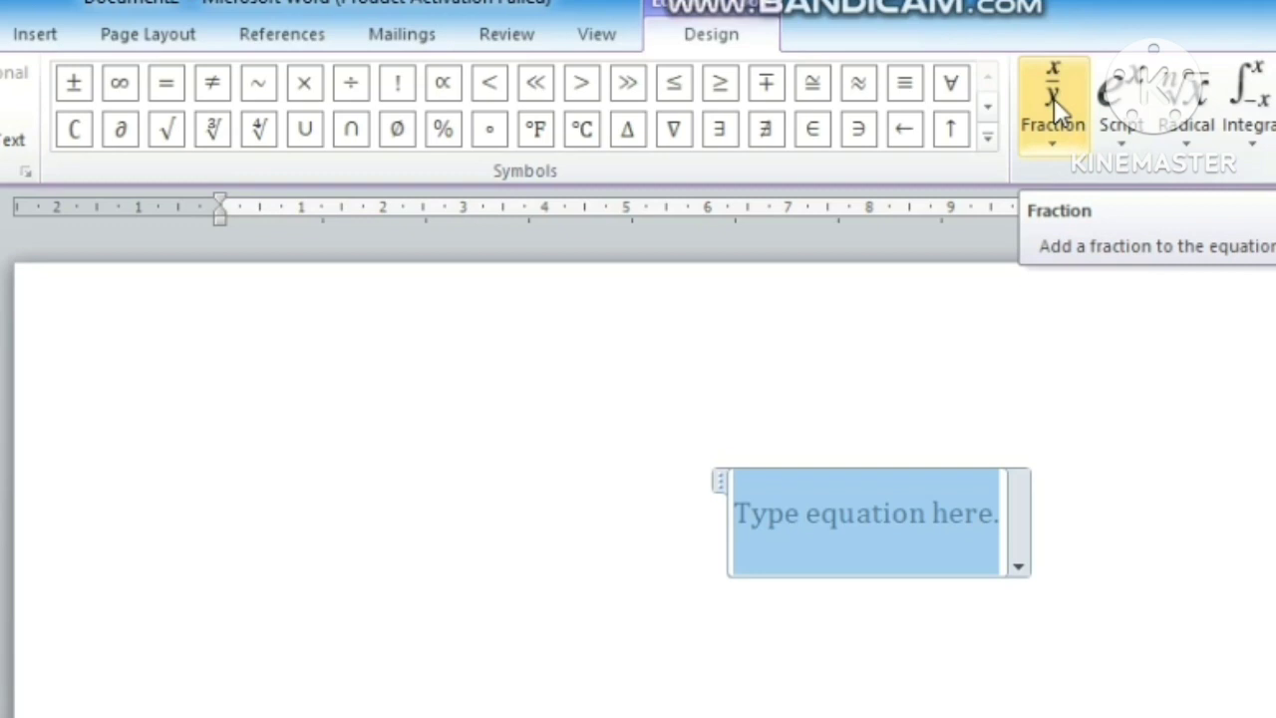
click(1054, 99)
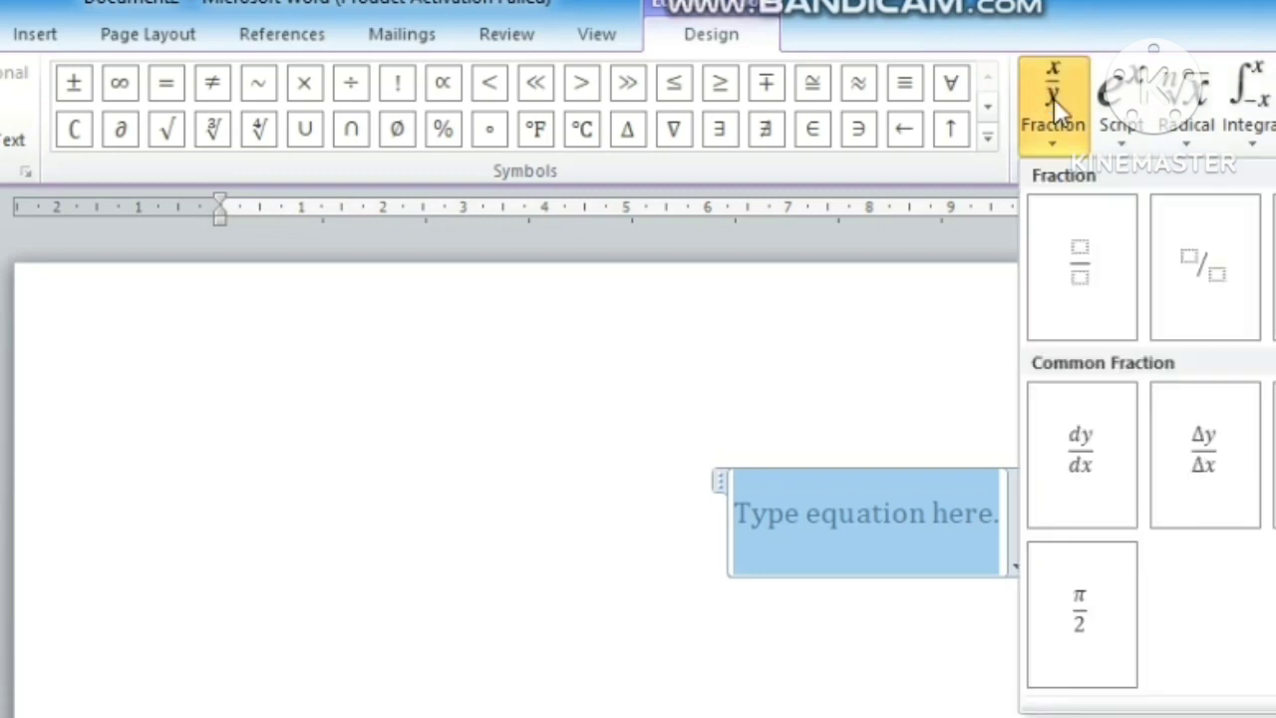
click(1081, 285)
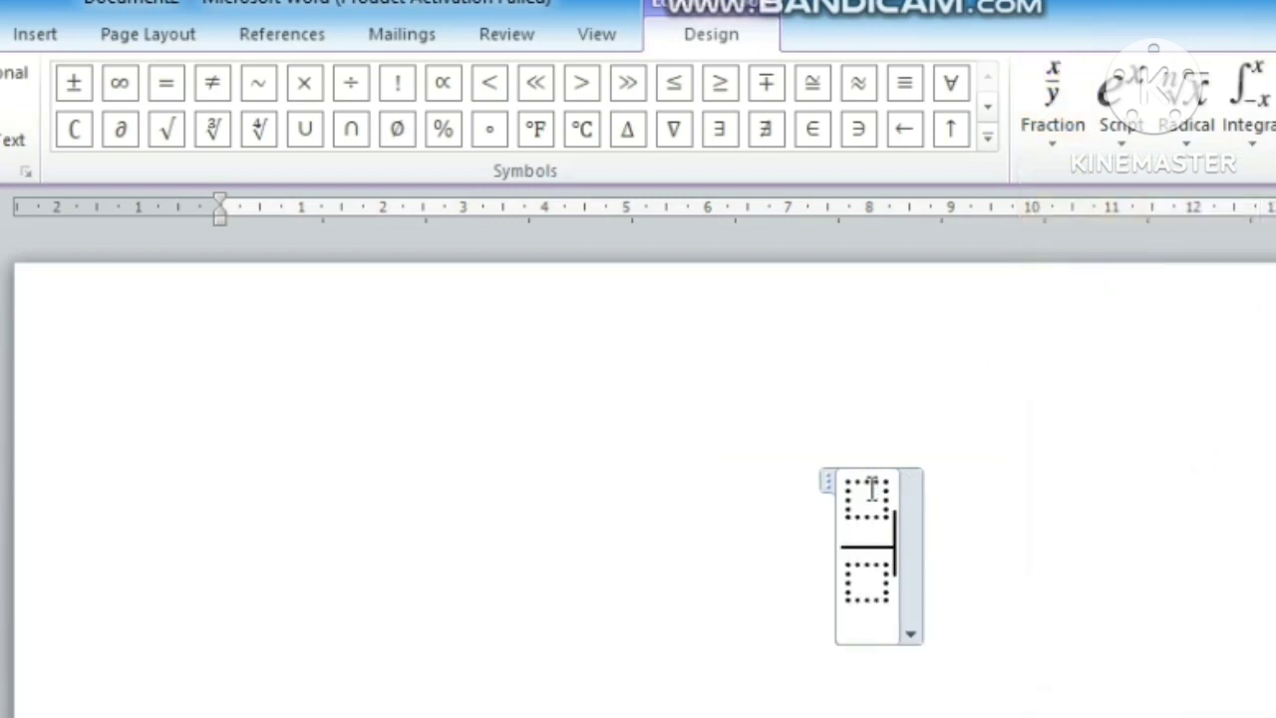
click(869, 491)
text(4)
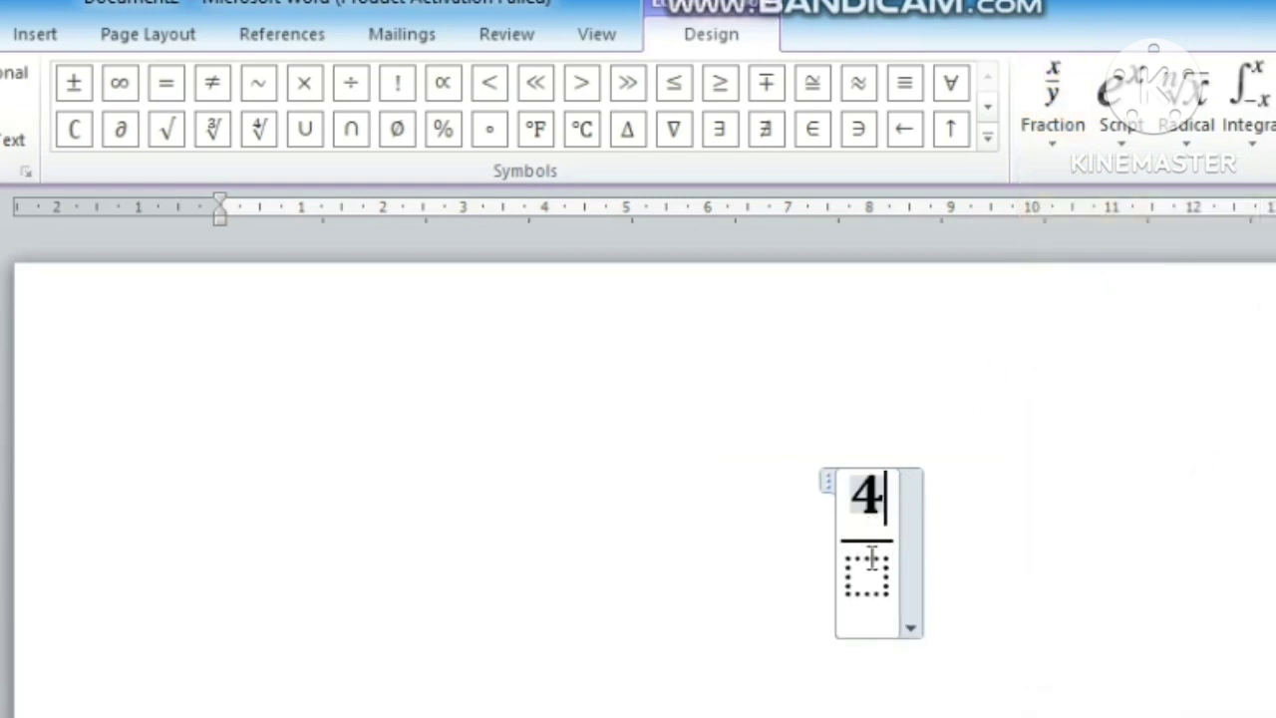
click(872, 563)
text(5)
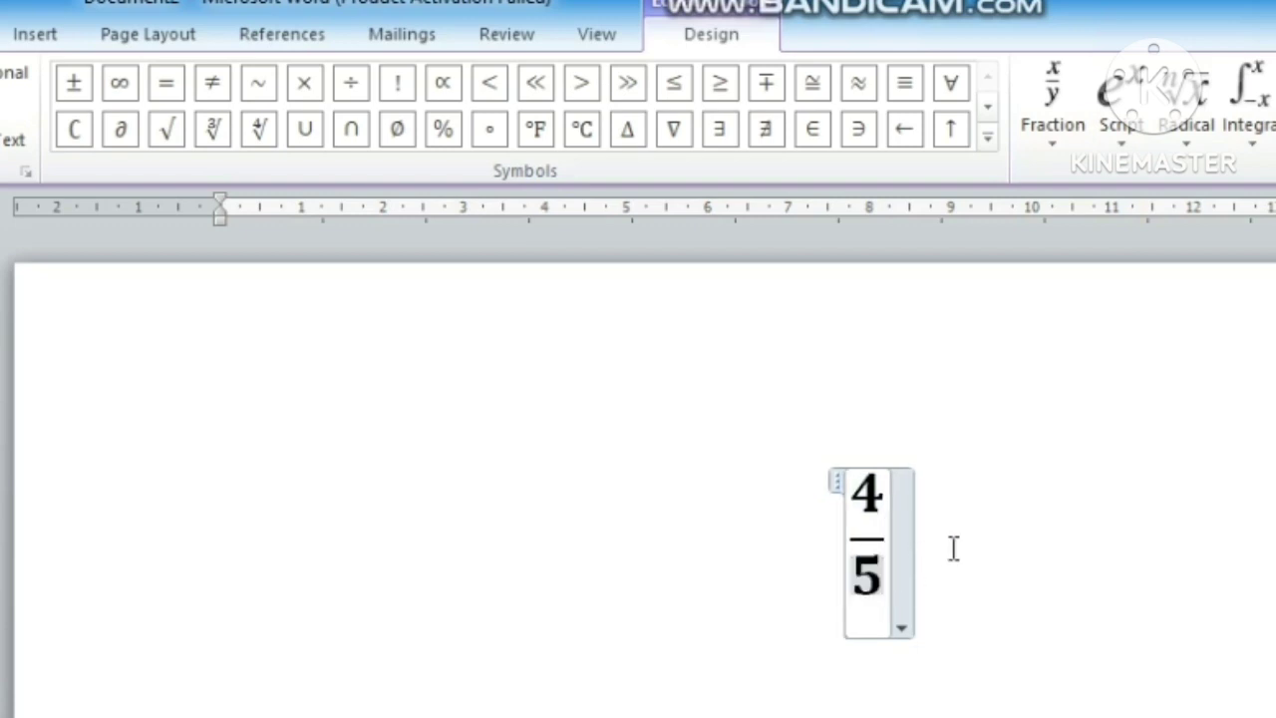
click(953, 543)
key(ctrl+l)
text(+)
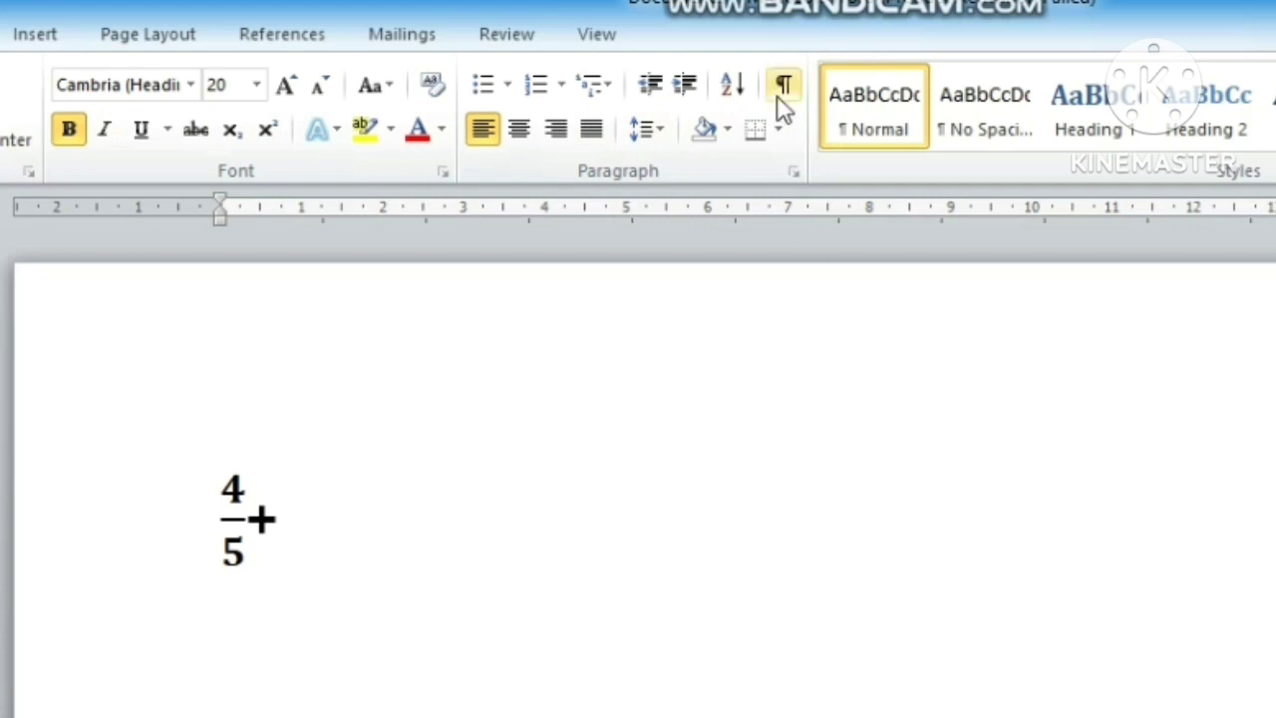
Add a new equation with stacked fraction 2 over 5 right after 4/5+.
click(63, 33)
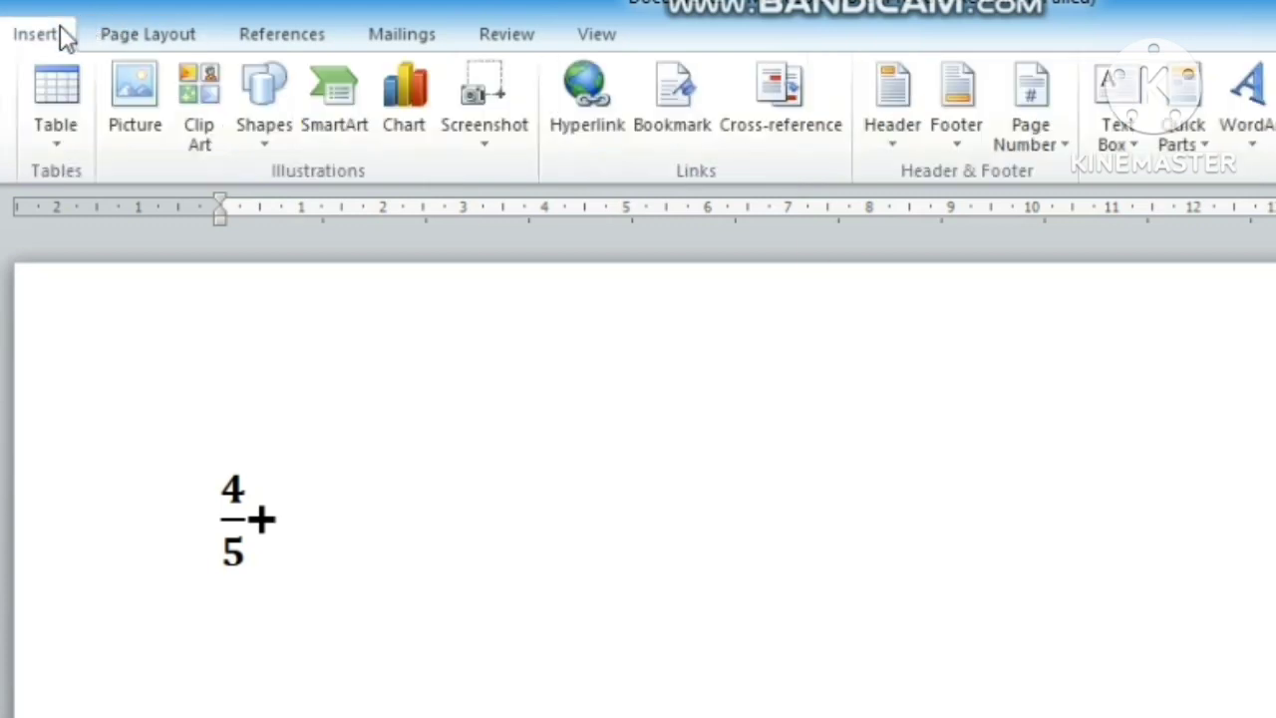
key(alt+equal)
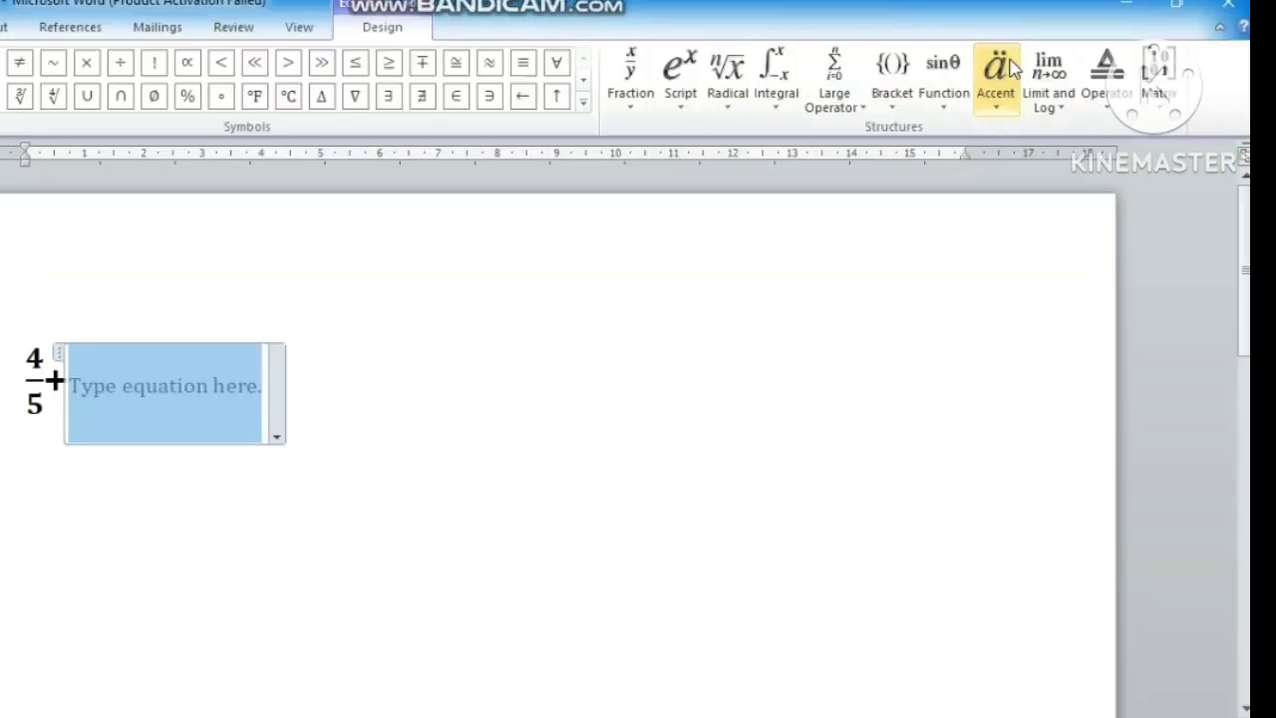
click(631, 75)
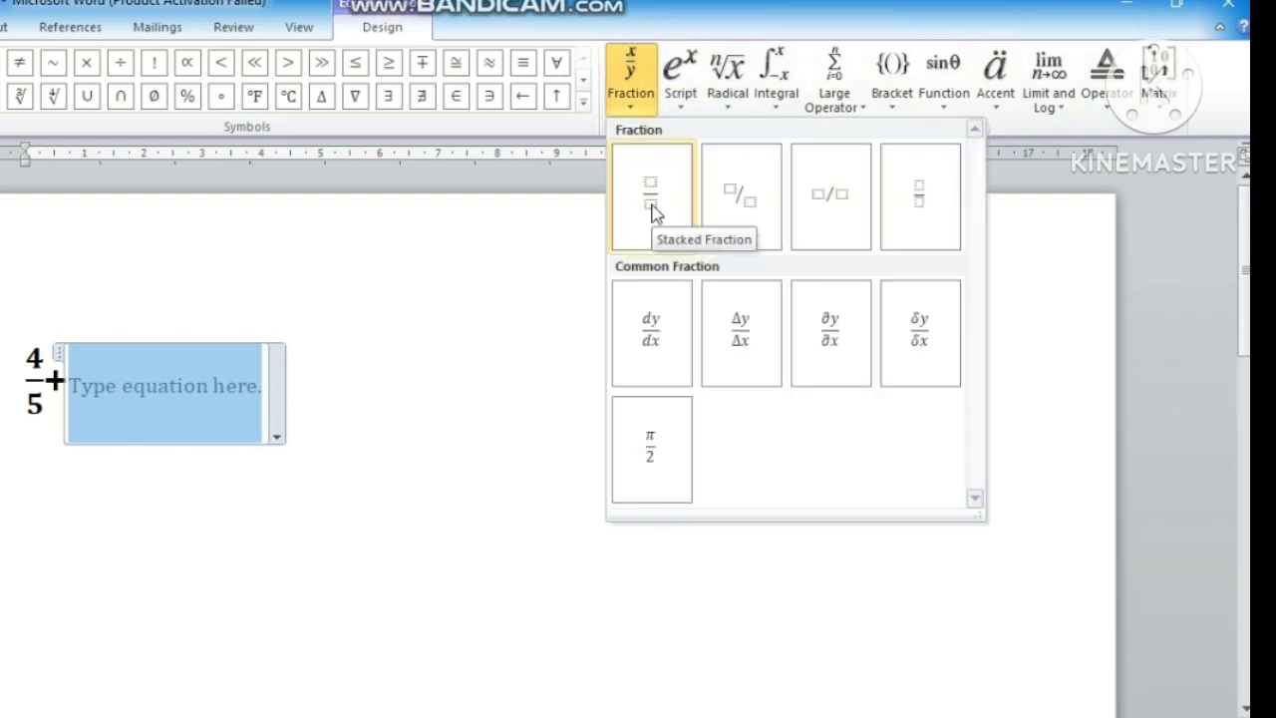
click(651, 204)
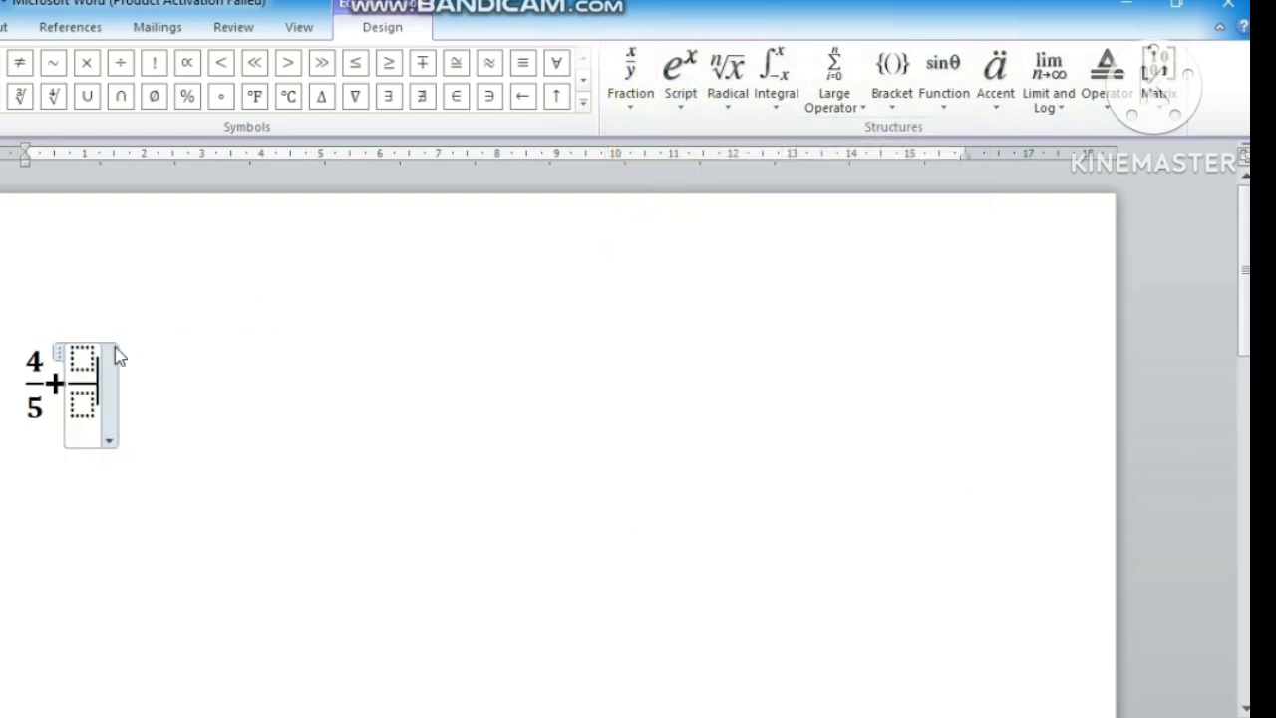
click(84, 357)
text(2)
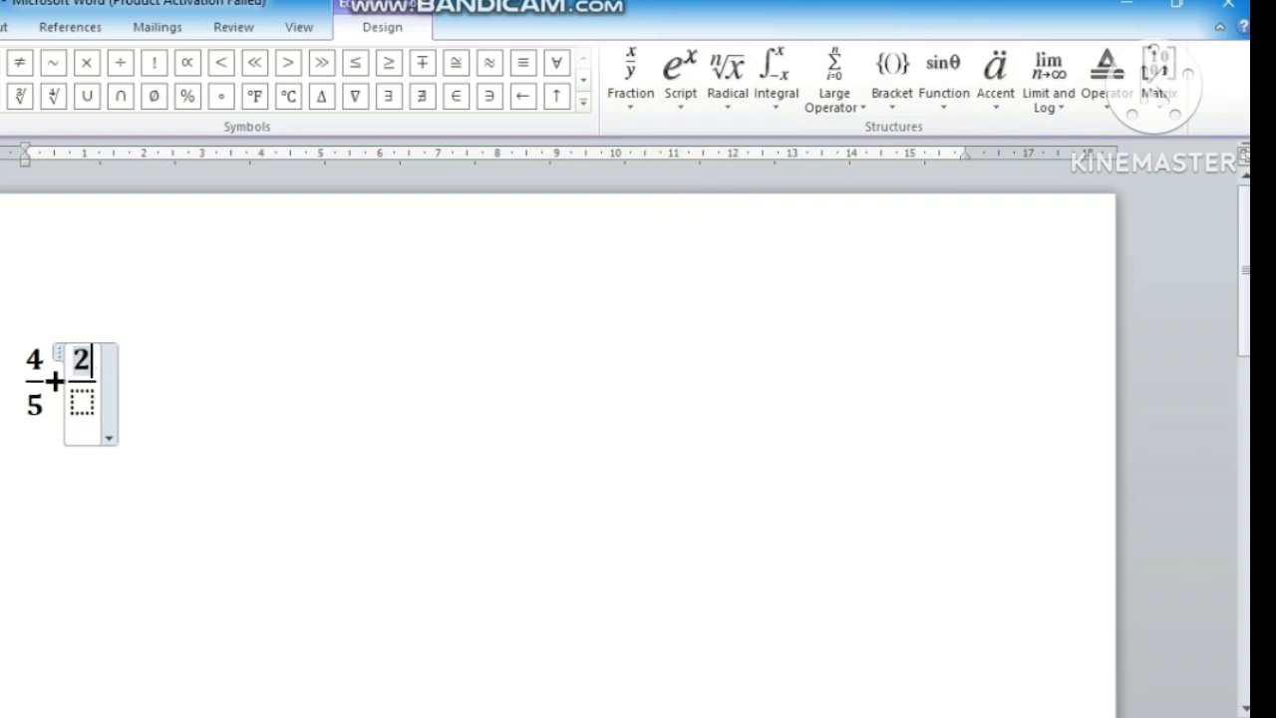
click(81, 400)
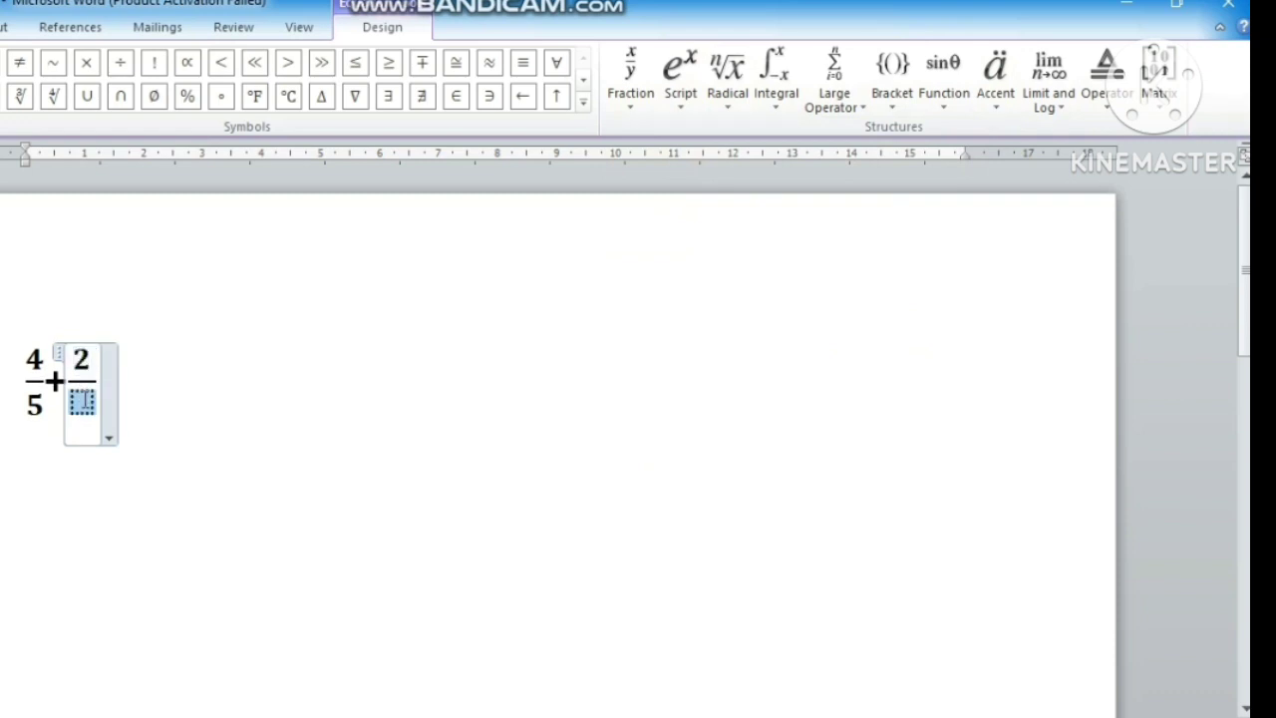
text(5)
click(197, 386)
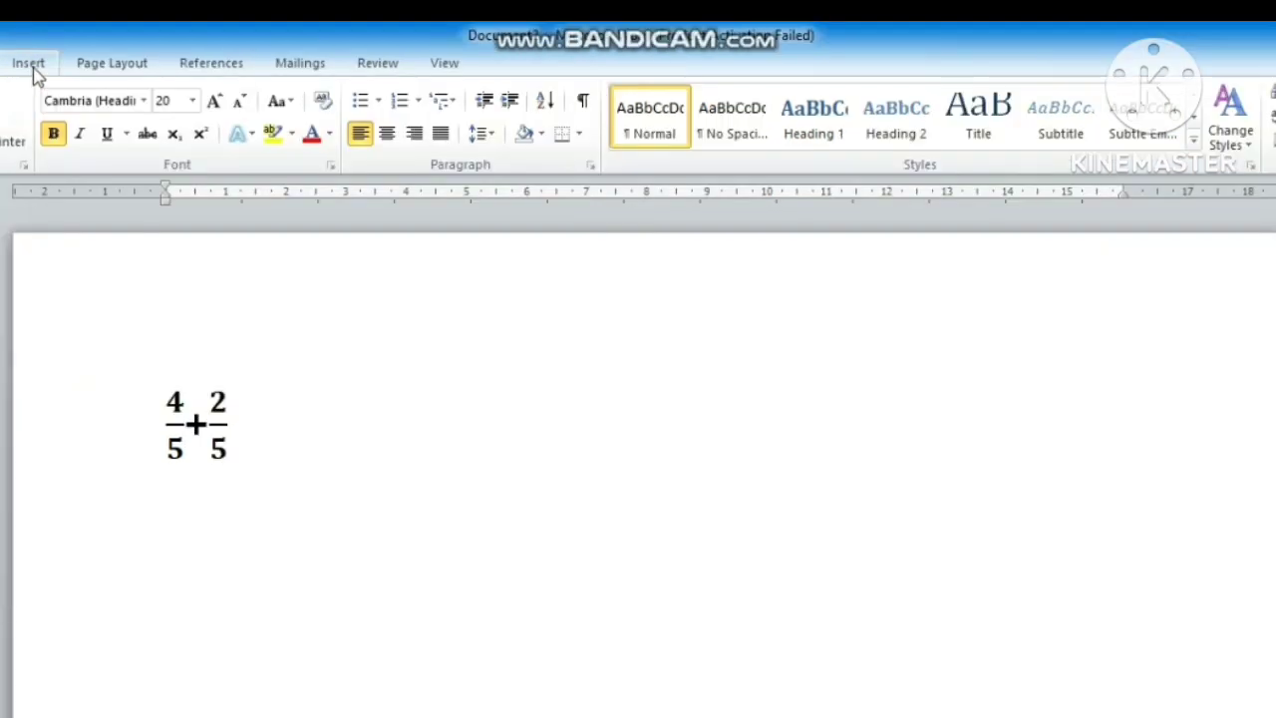
Insert an equation holding ÷ below the fractions, then type 450 on a new line.
click(29, 64)
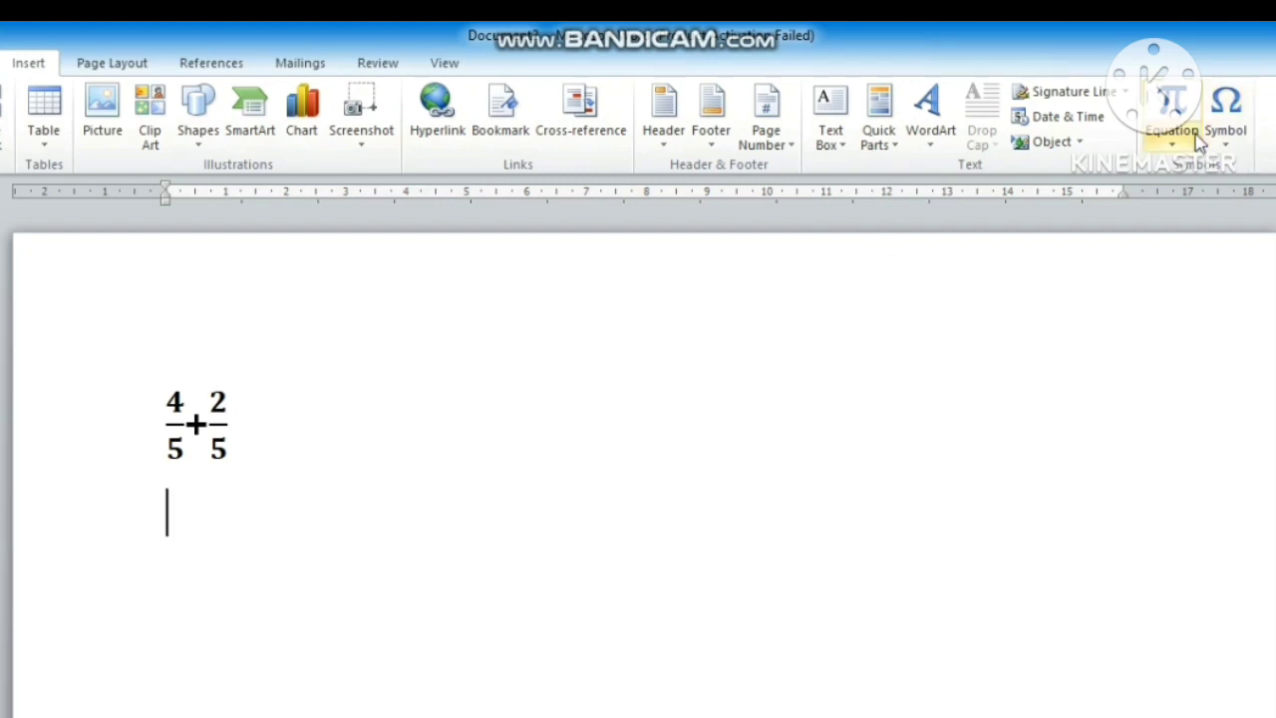
click(1174, 112)
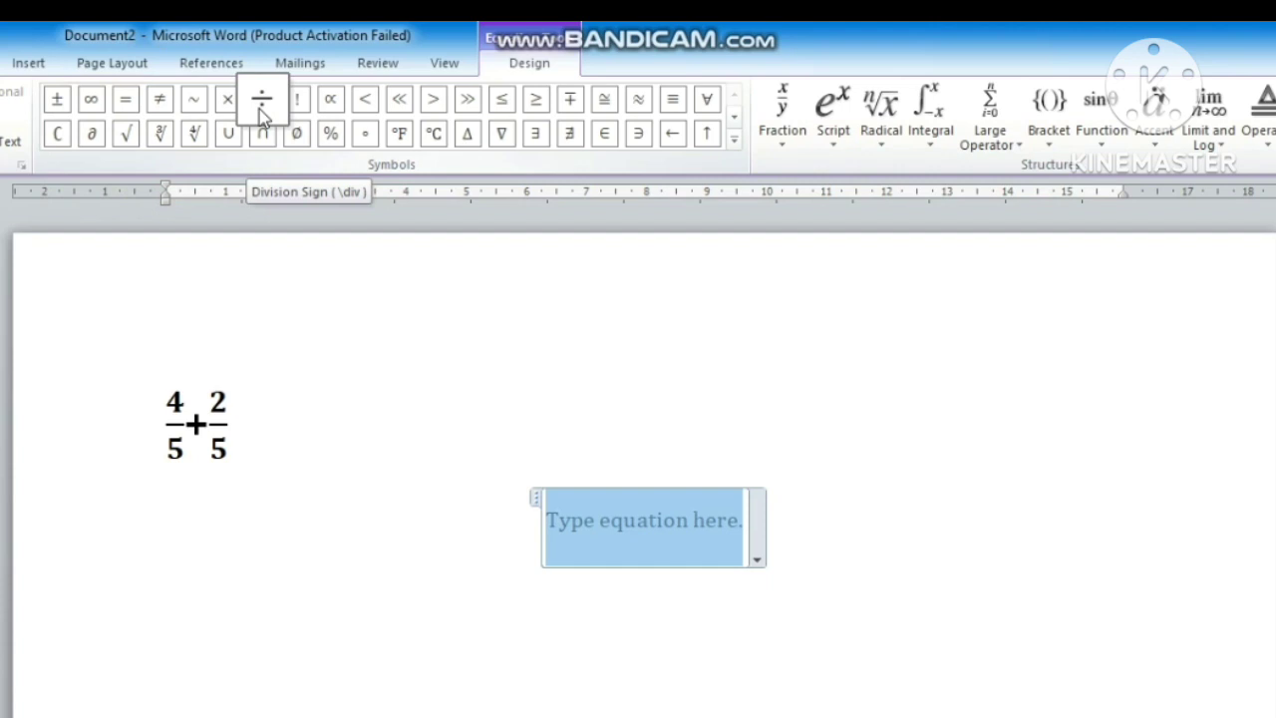
click(261, 108)
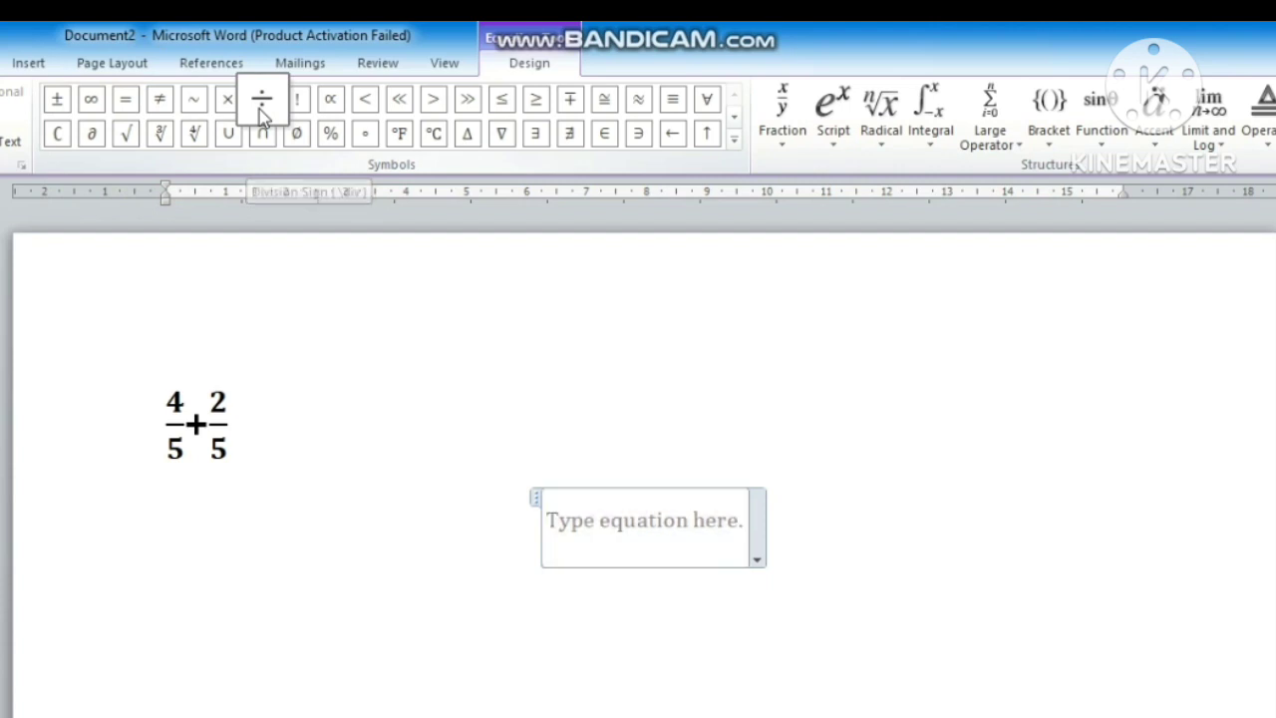
click(856, 524)
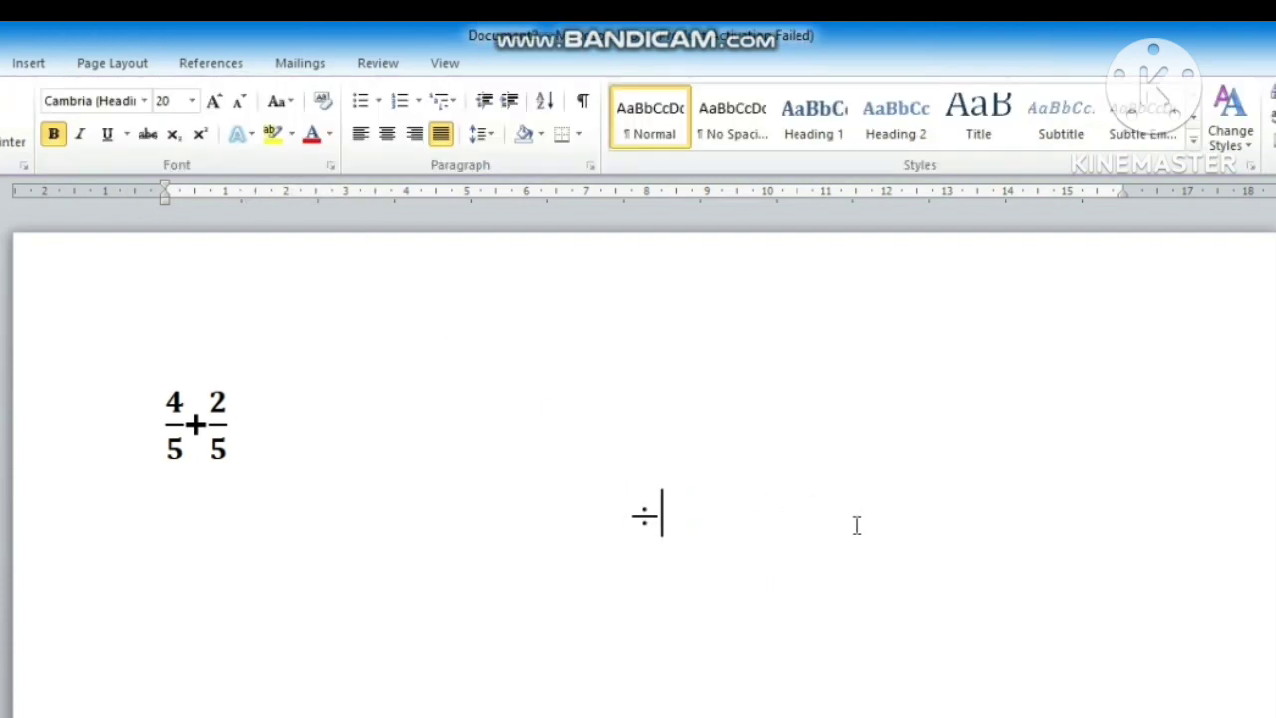
key(Return)
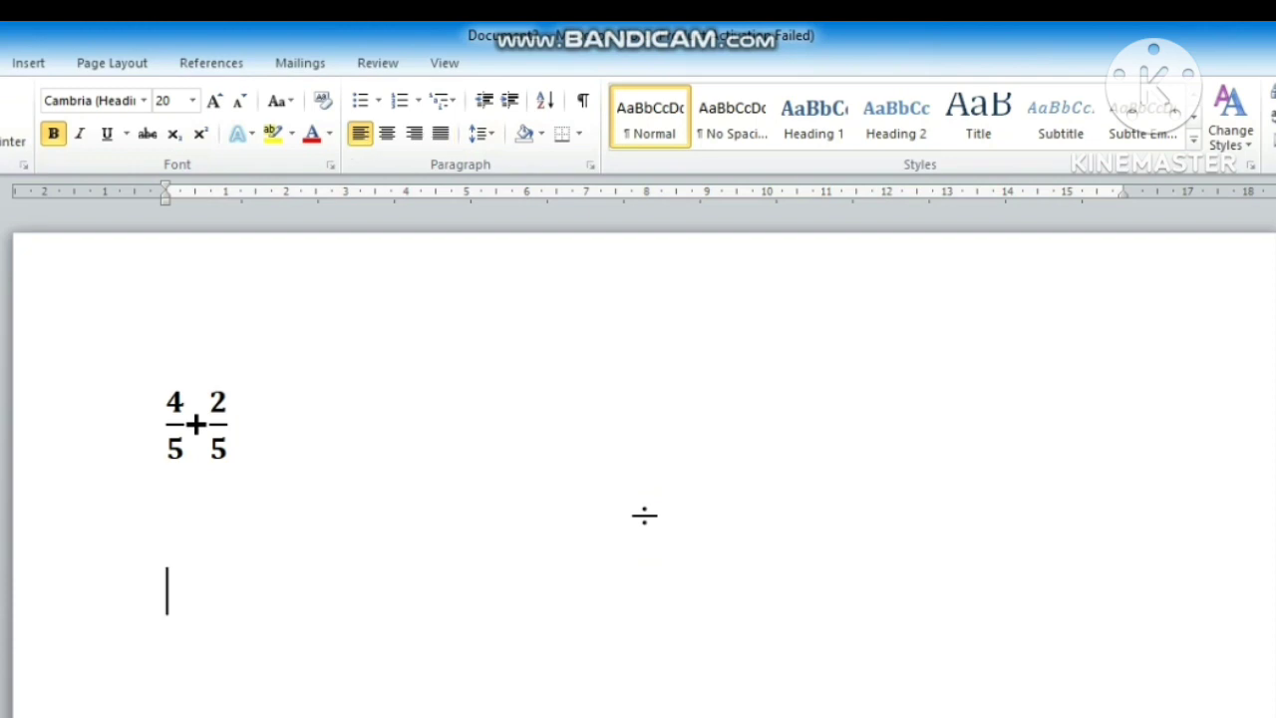
text(450)
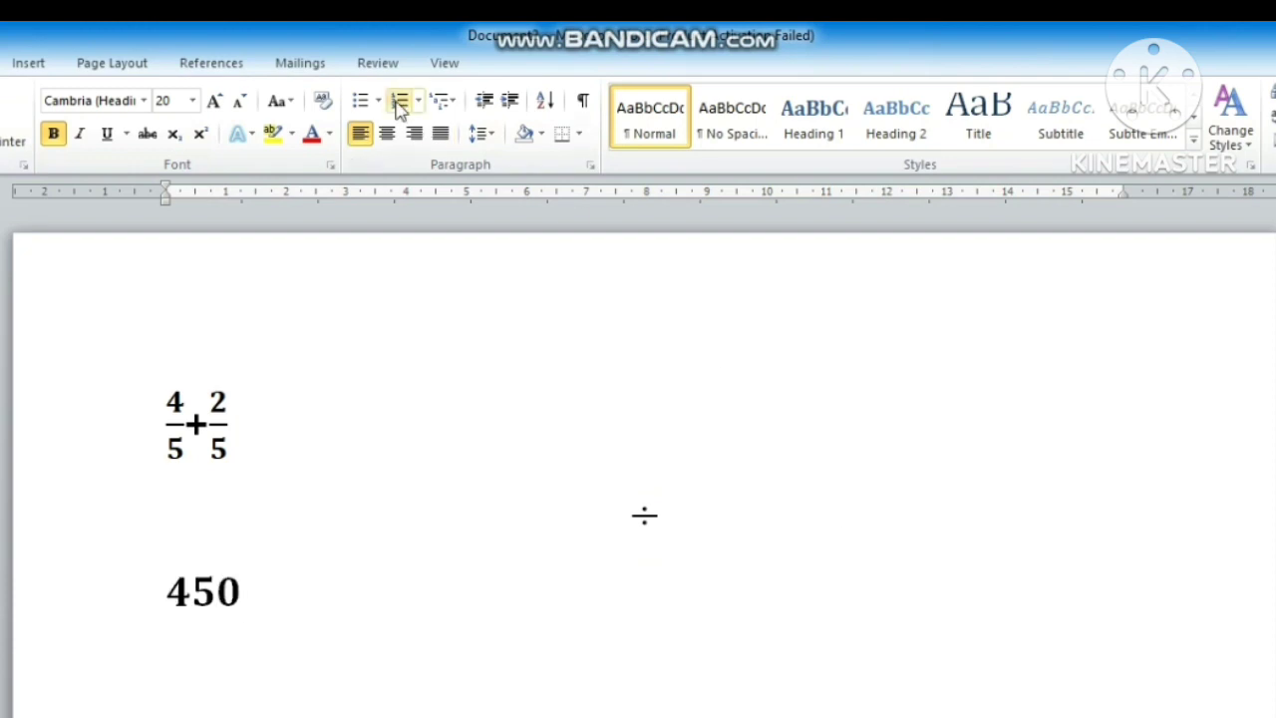
Add a ÷ equation after 450 and type 10= so the line reads 450÷10=.
click(40, 62)
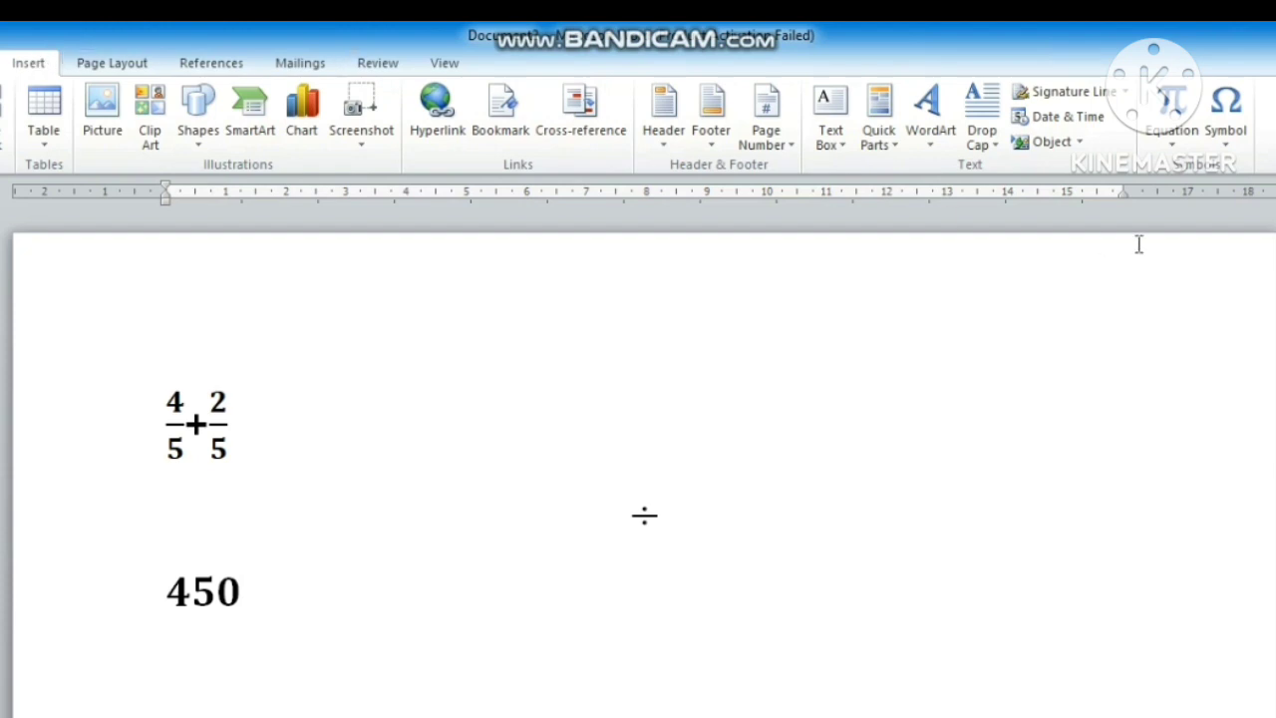
click(1171, 108)
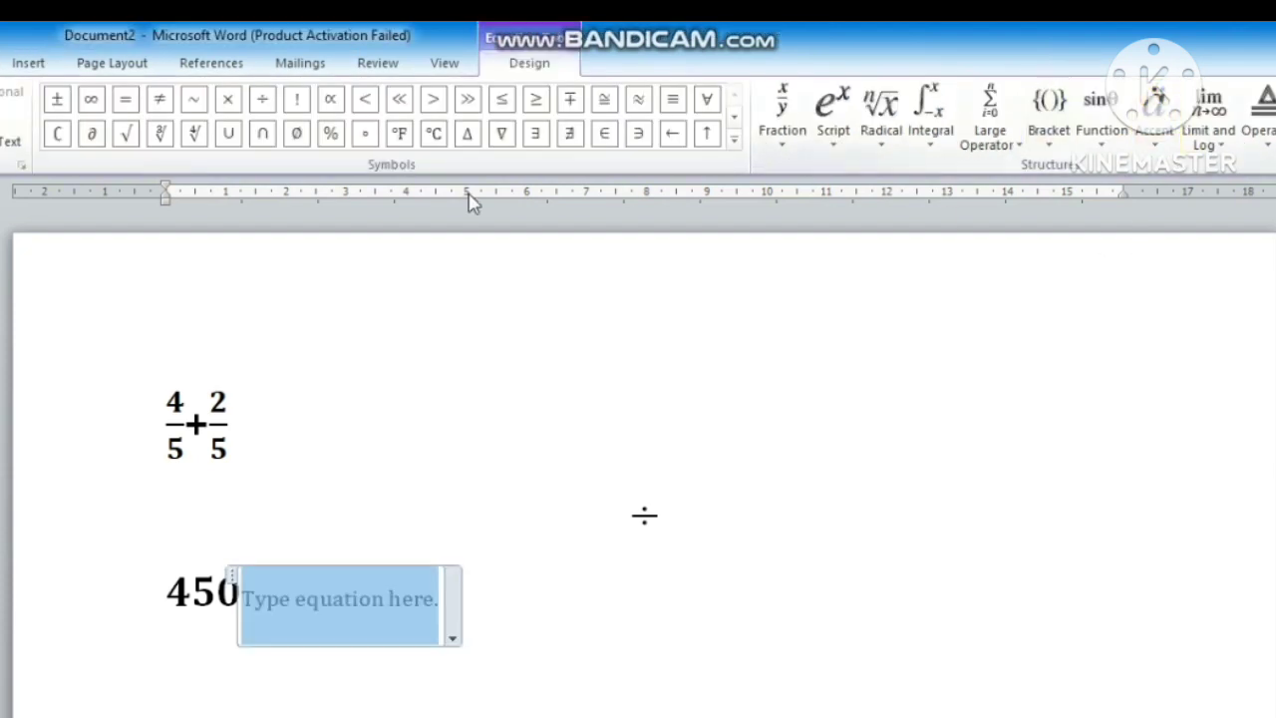
click(734, 145)
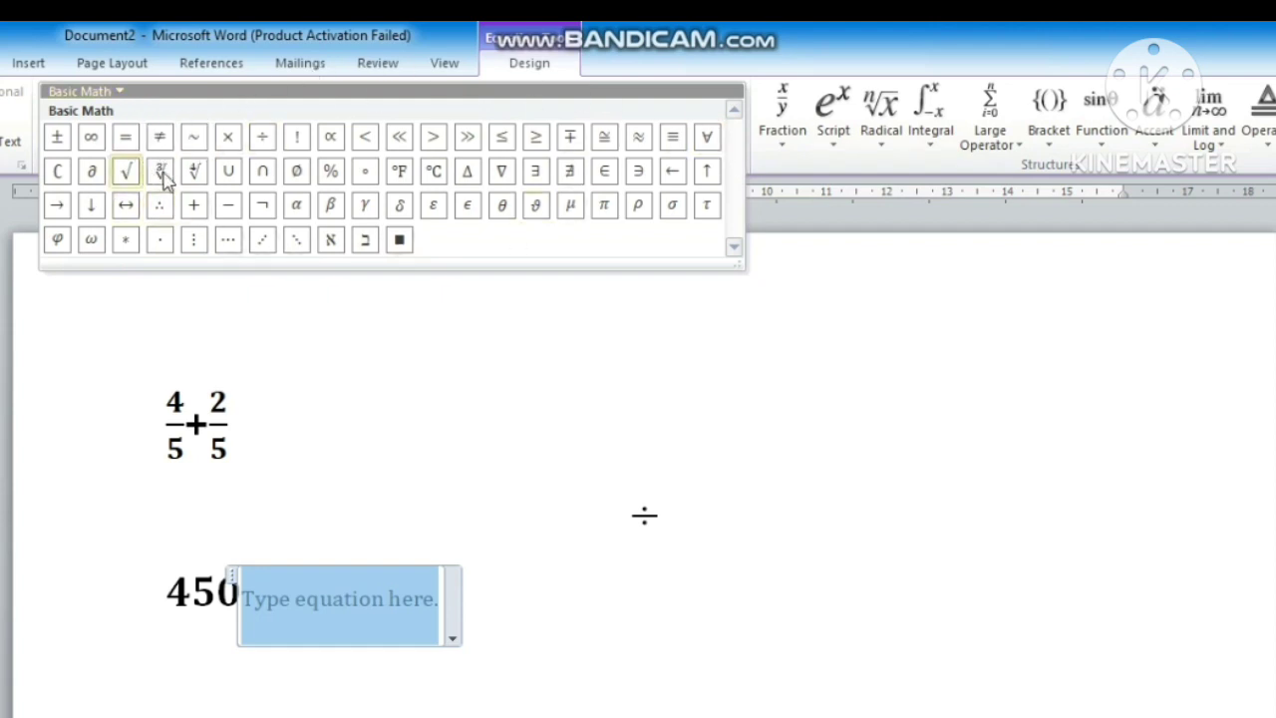
click(260, 138)
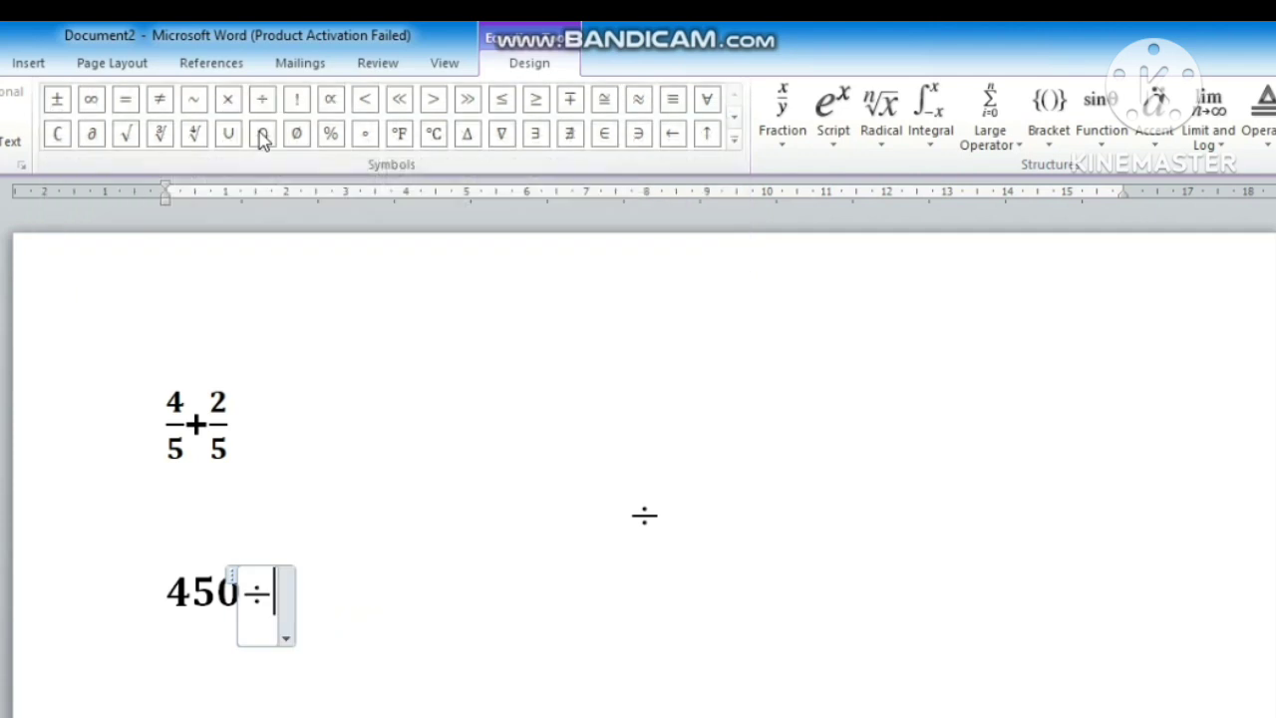
click(316, 588)
text(10)
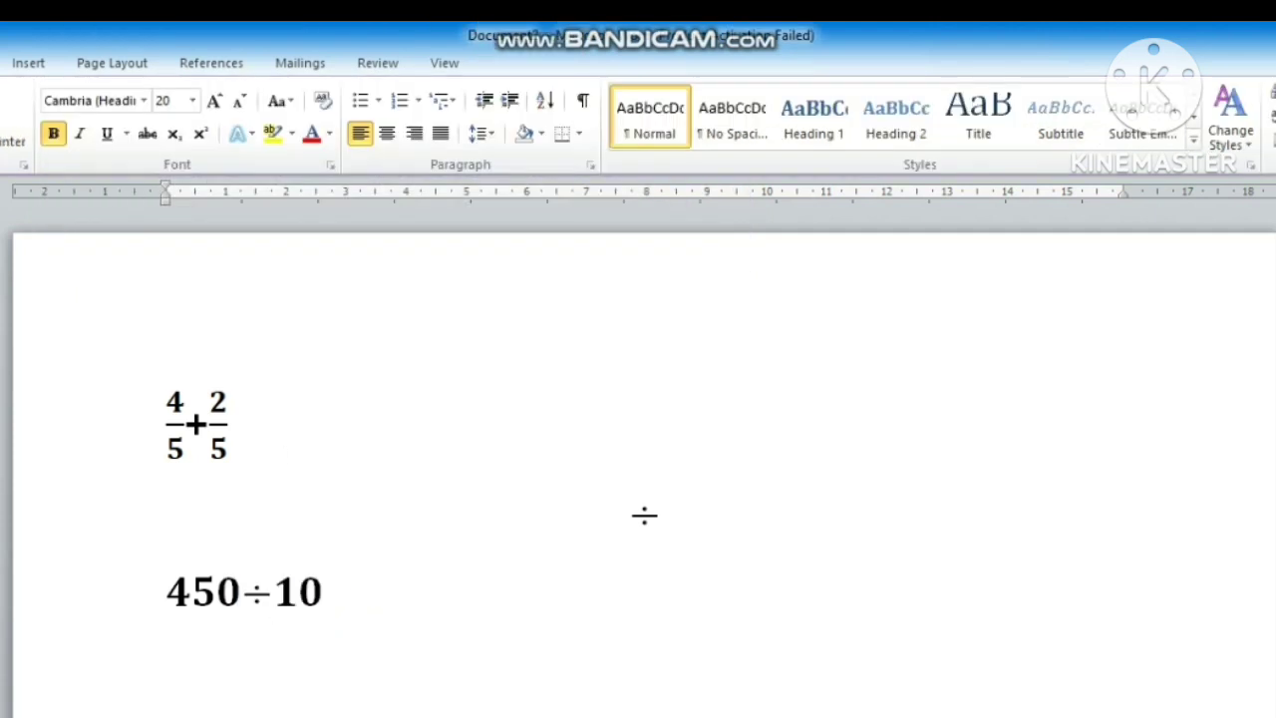
text(=)
Start a new line and insert an empty equation on it.
key(Return)
click(30, 62)
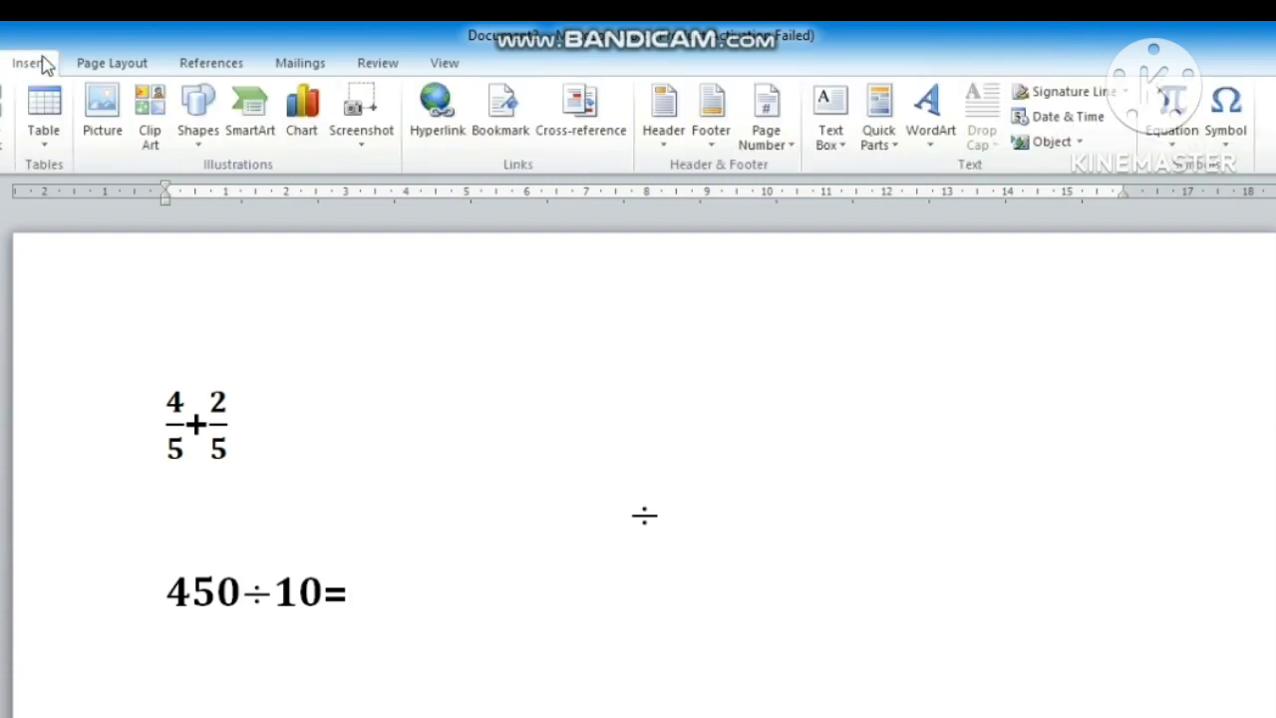
click(1172, 105)
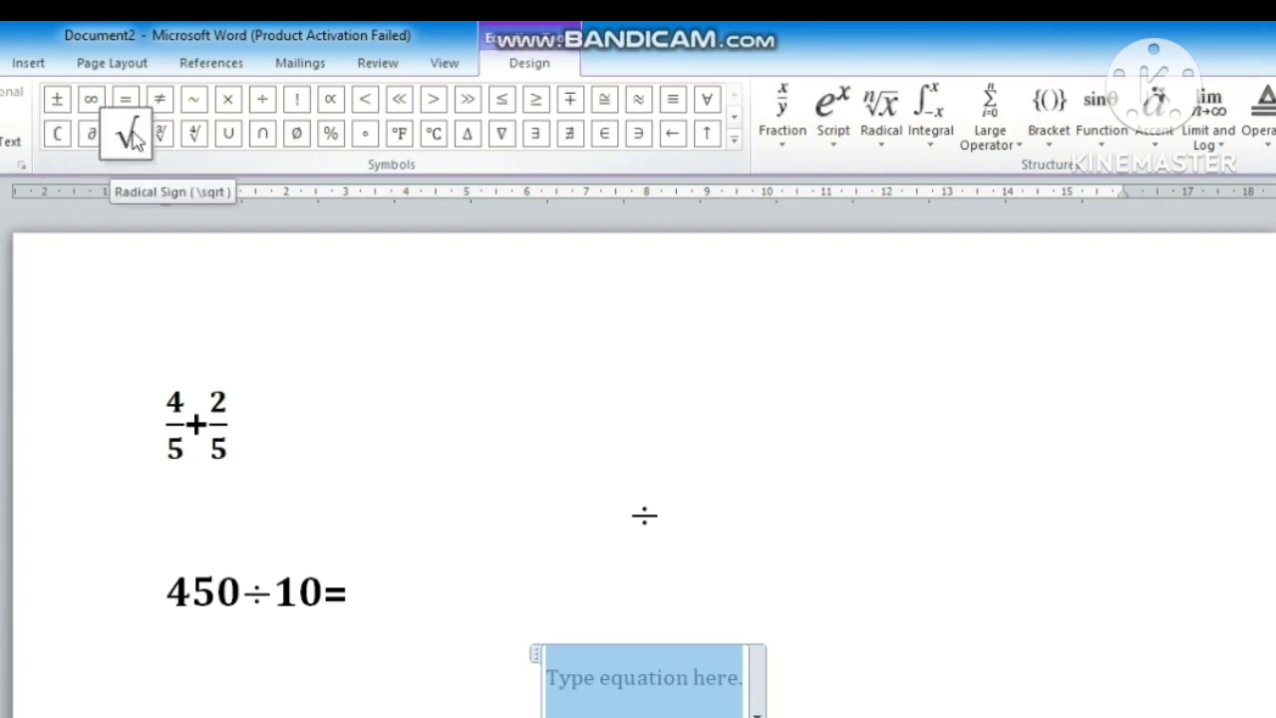
Enter 49 under a square-root sign, left-align the line, and begin a new line.
click(129, 136)
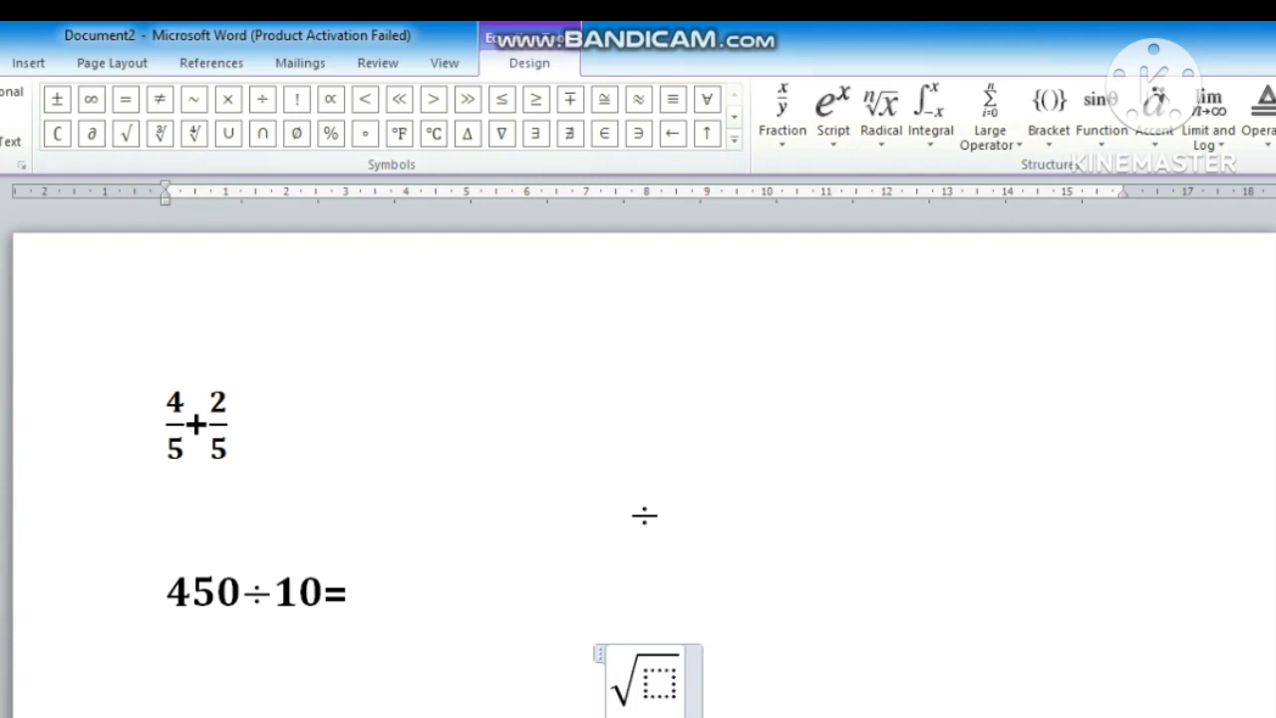
click(660, 688)
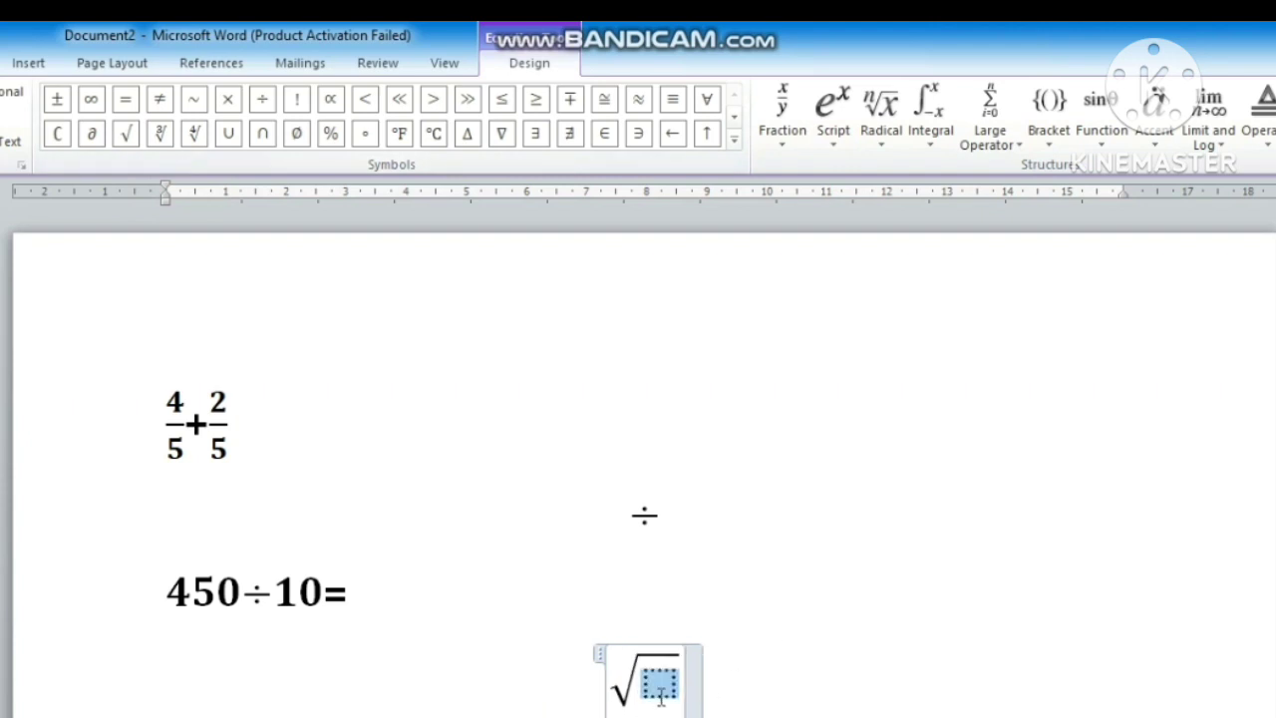
text(49)
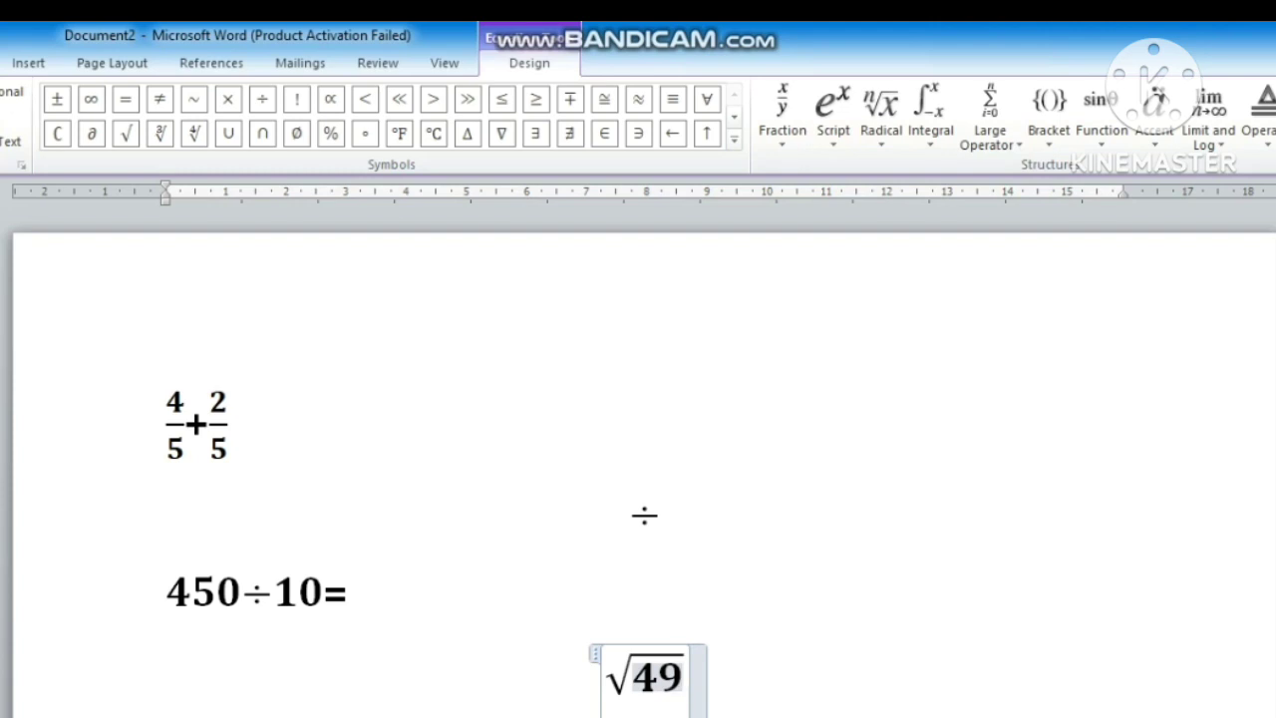
click(799, 690)
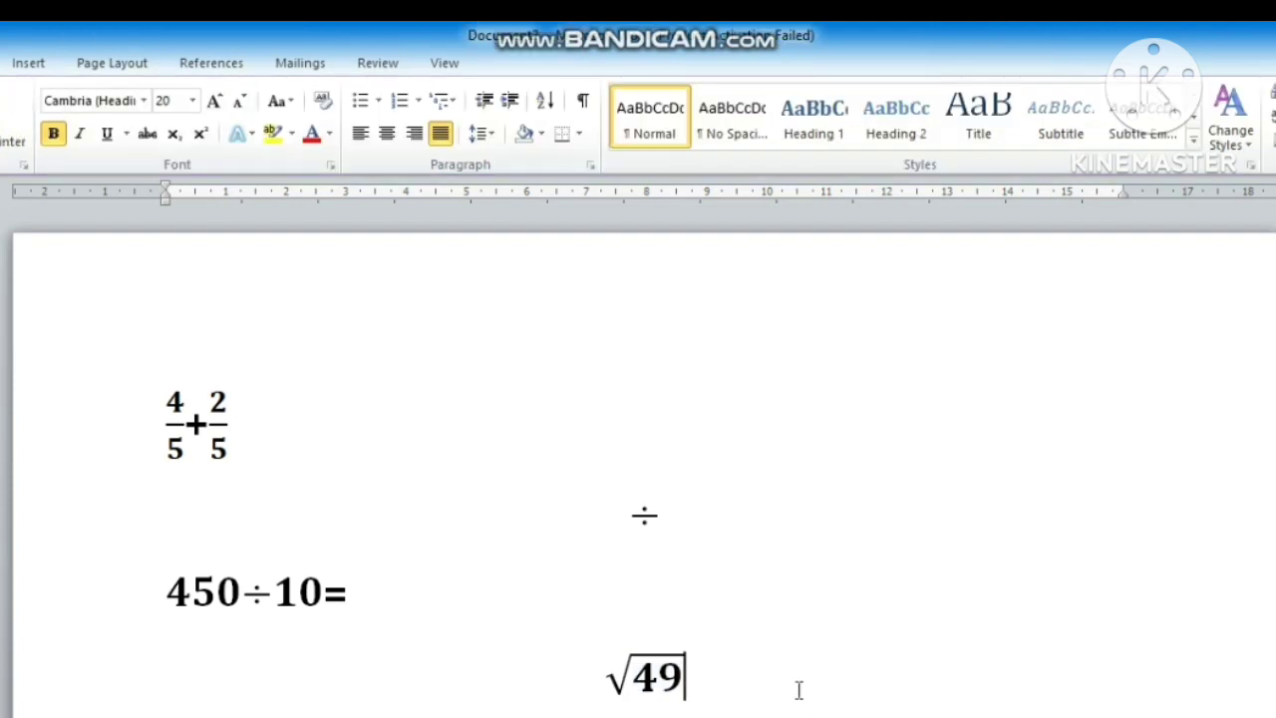
key(ctrl+l)
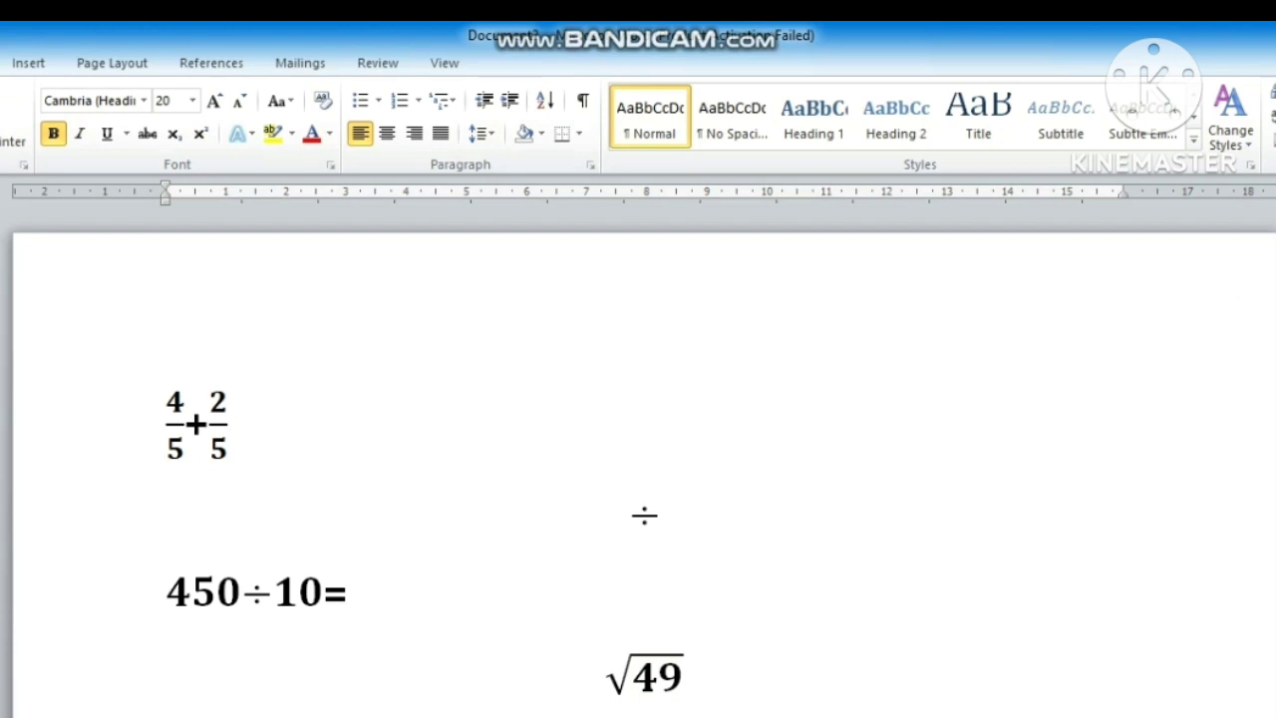
key(Return)
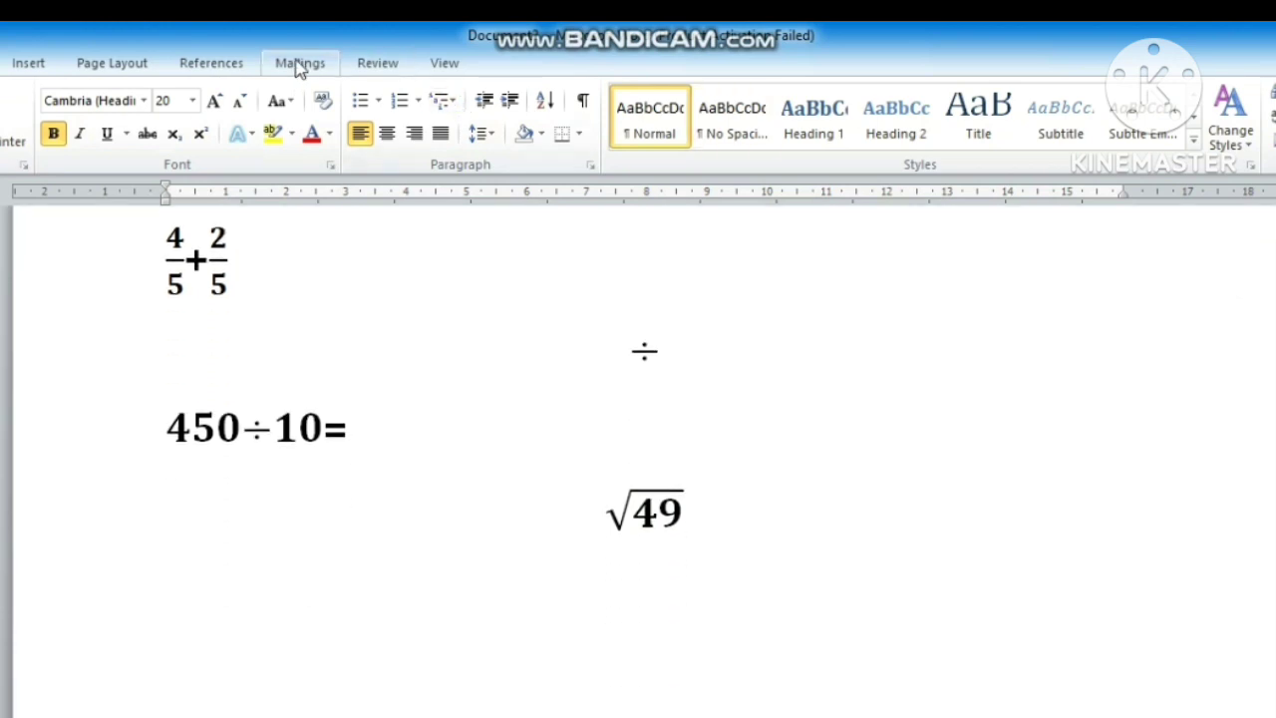
Insert a cube-root equation containing 1000, then start a new line below it.
click(42, 63)
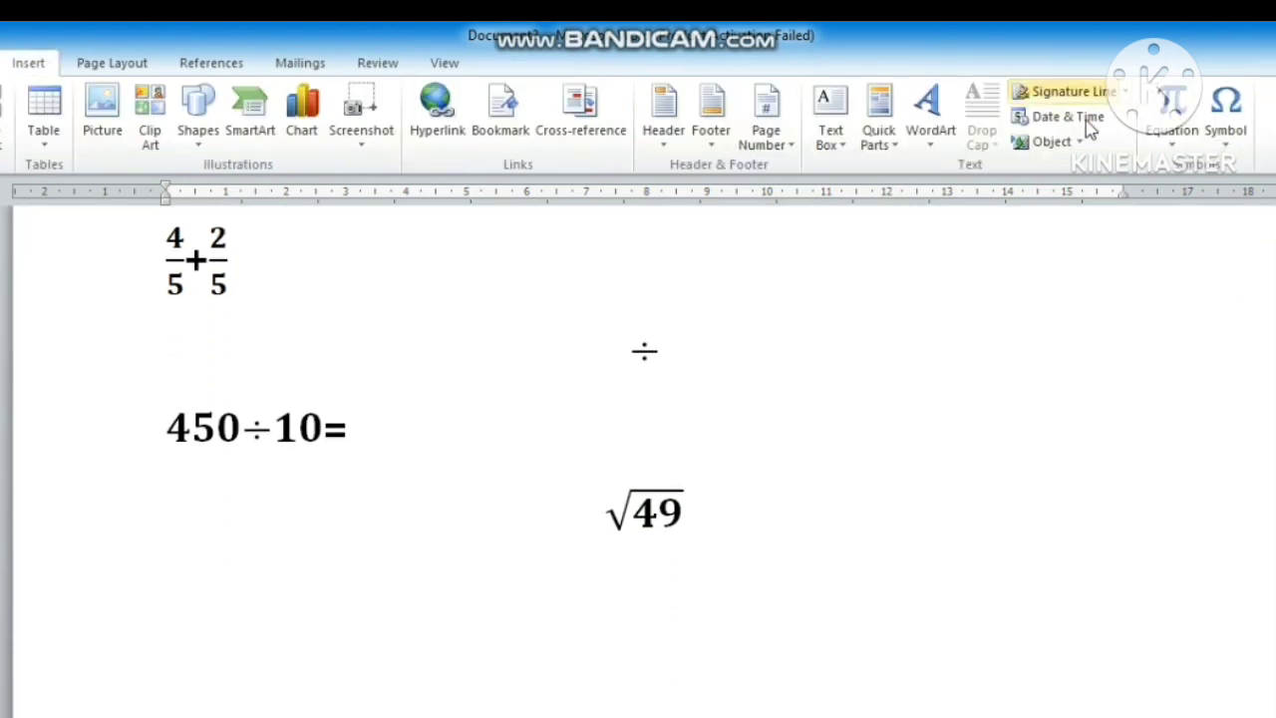
click(1161, 112)
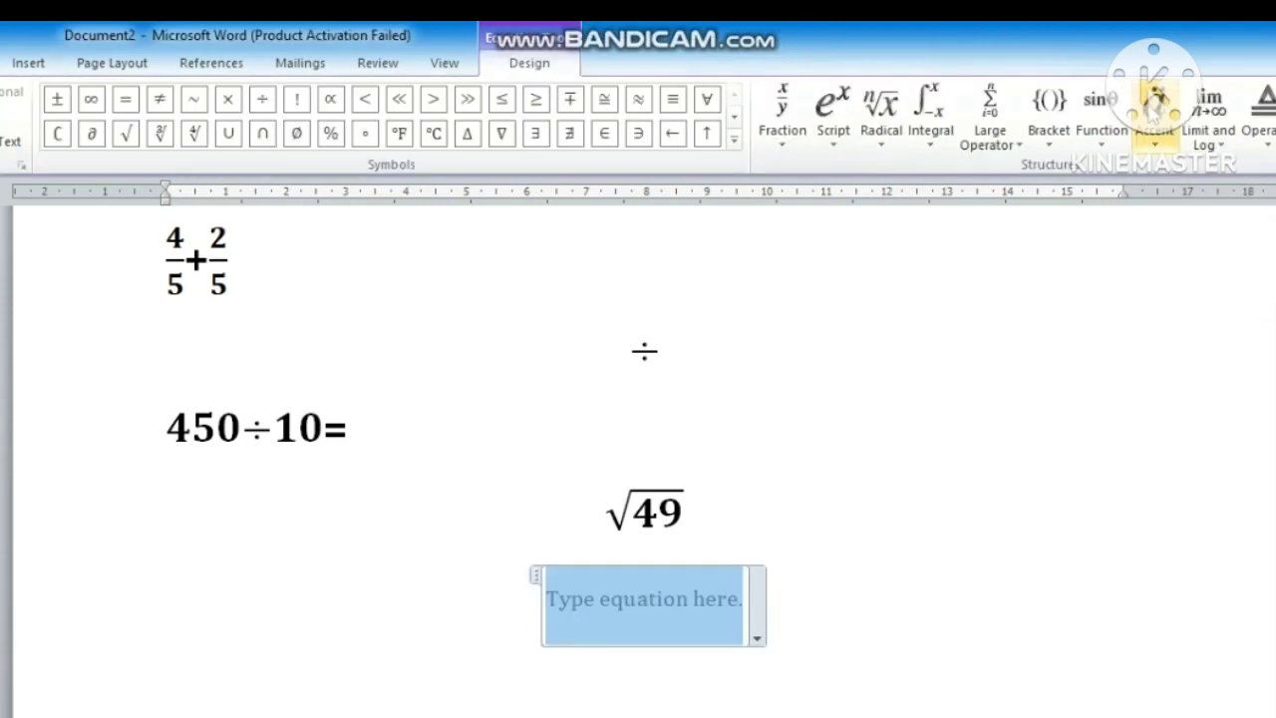
click(160, 132)
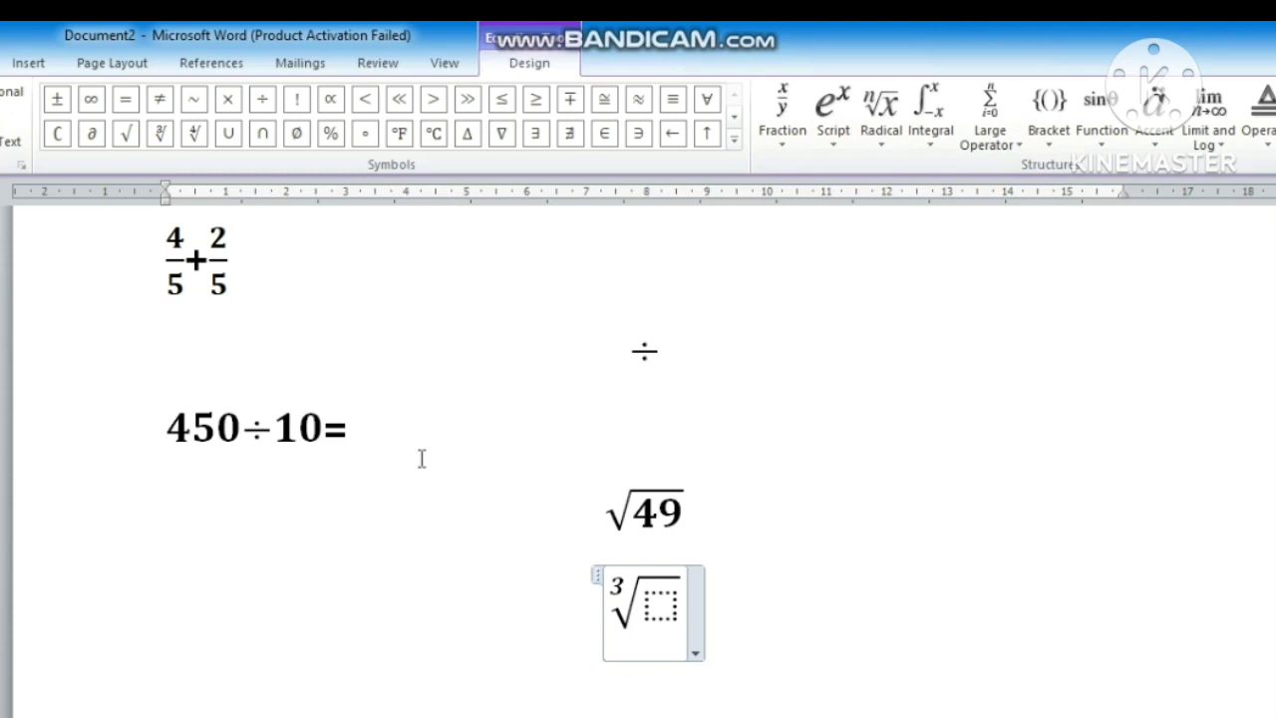
click(661, 605)
text(1000)
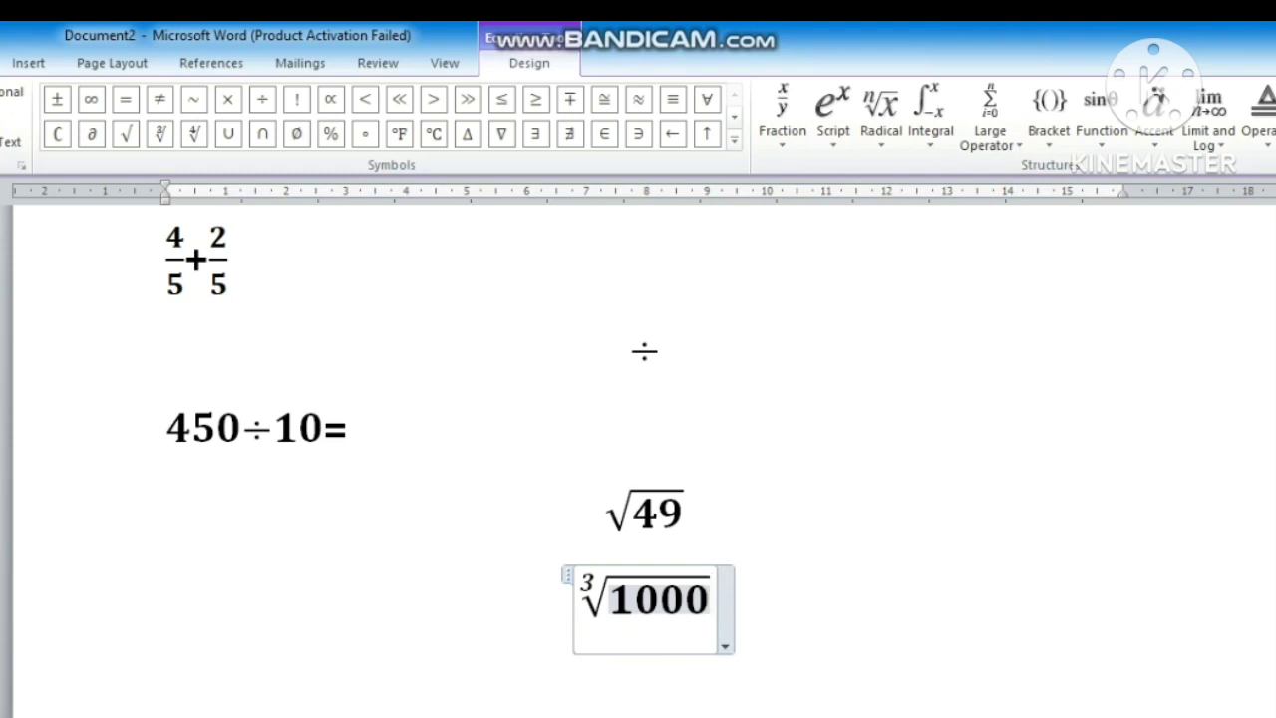
click(807, 582)
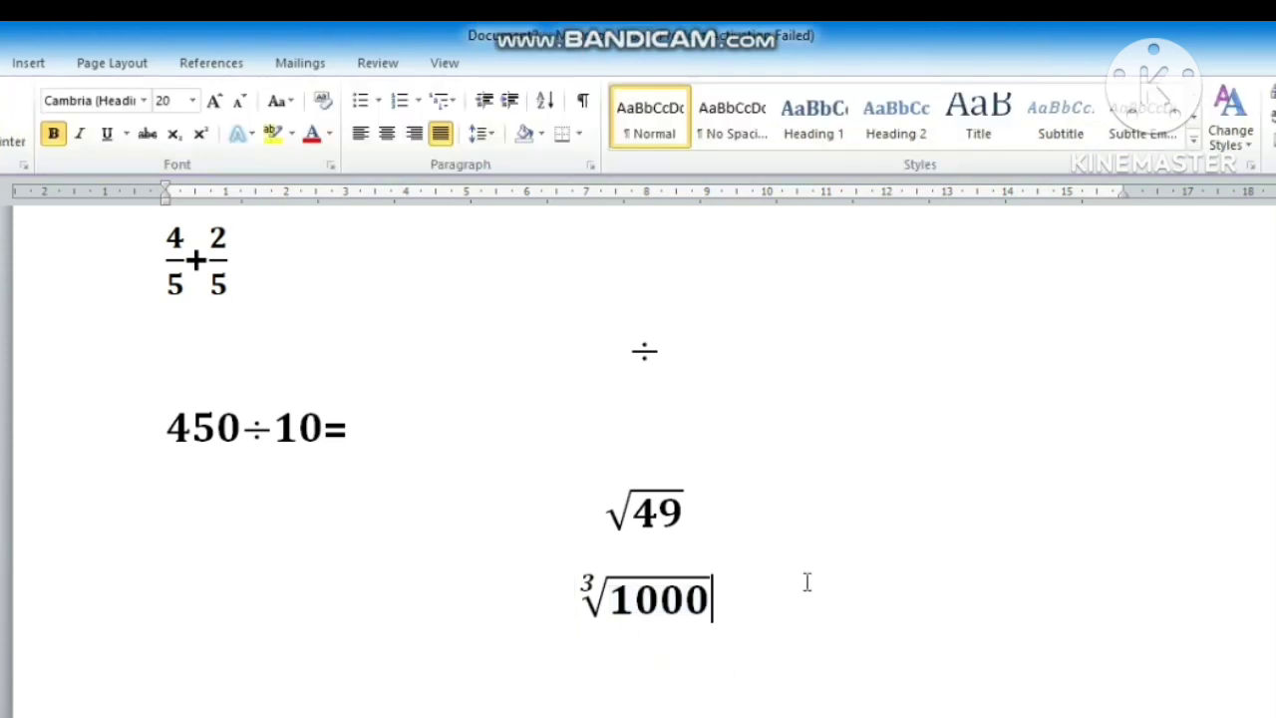
key(Return)
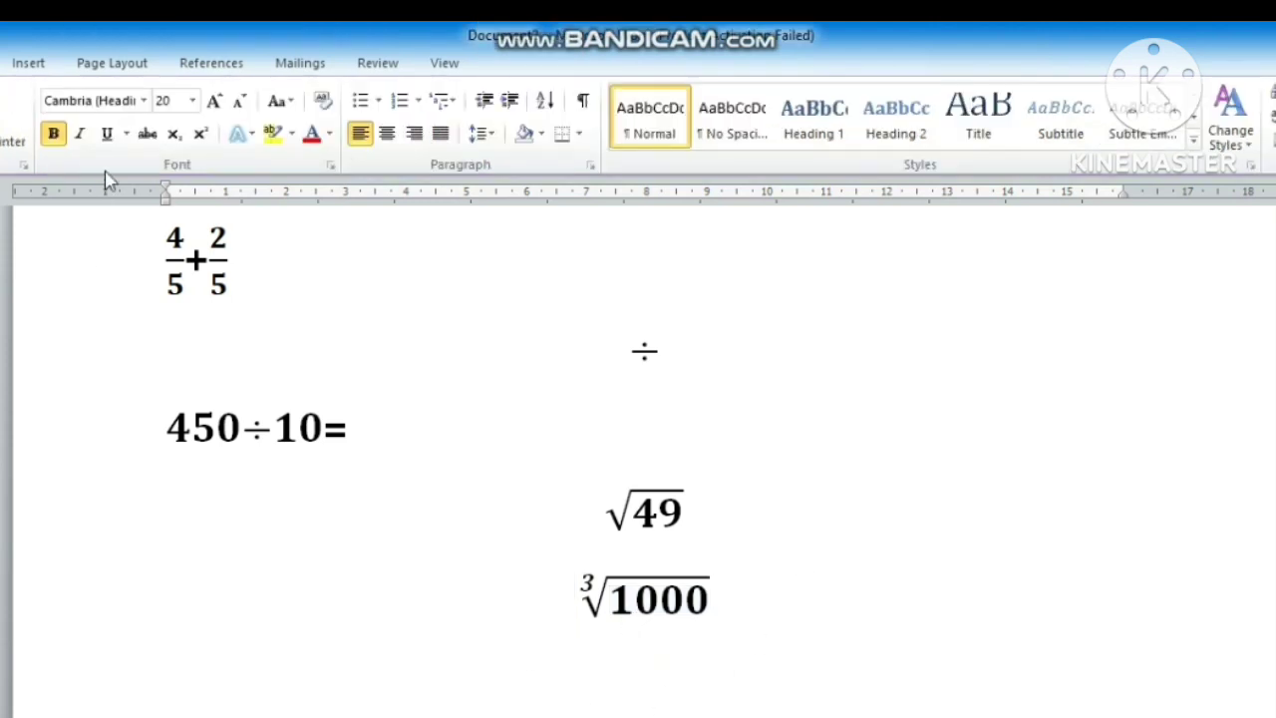
Insert an equation holding the Δ symbol, then add another empty equation beneath it.
click(26, 63)
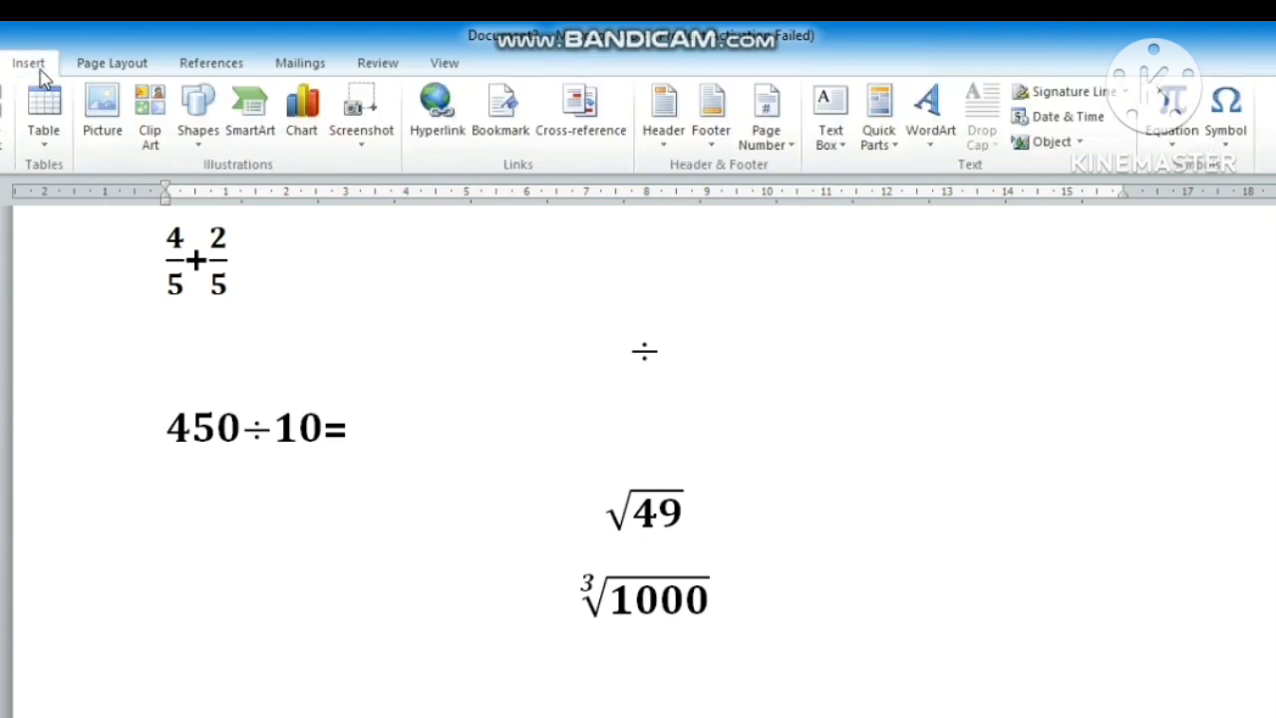
click(1172, 105)
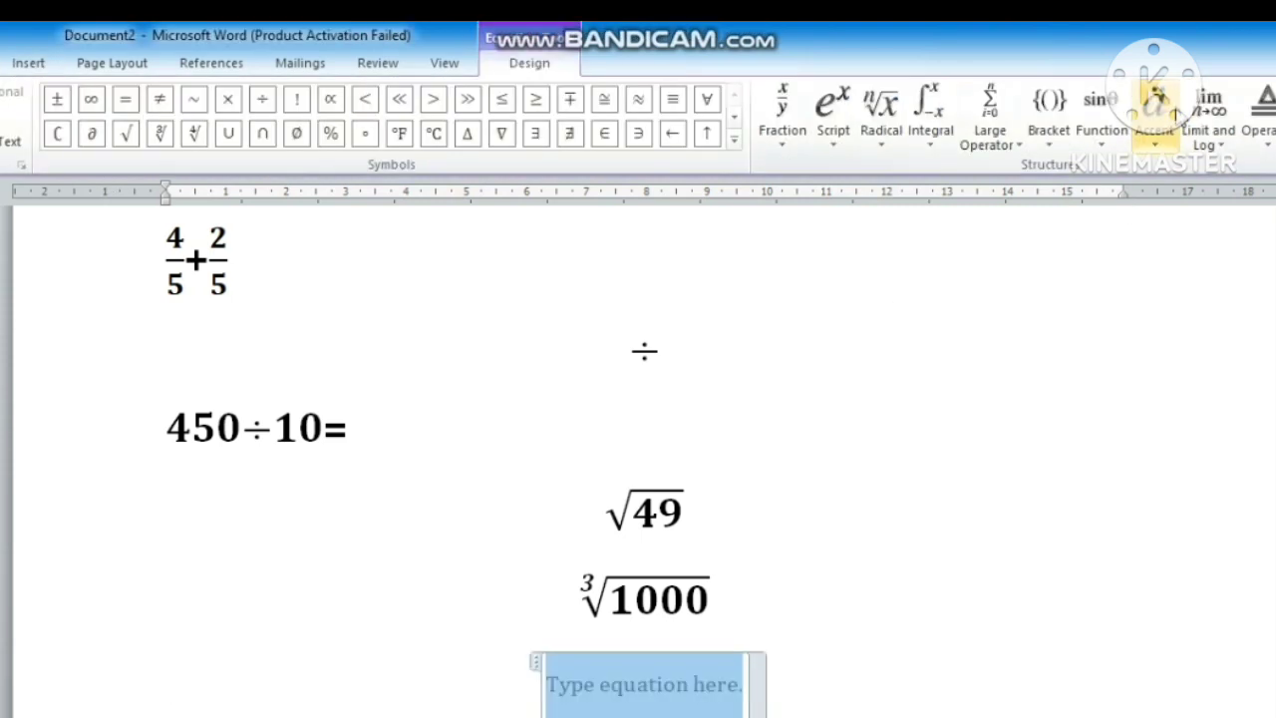
click(466, 137)
click(771, 672)
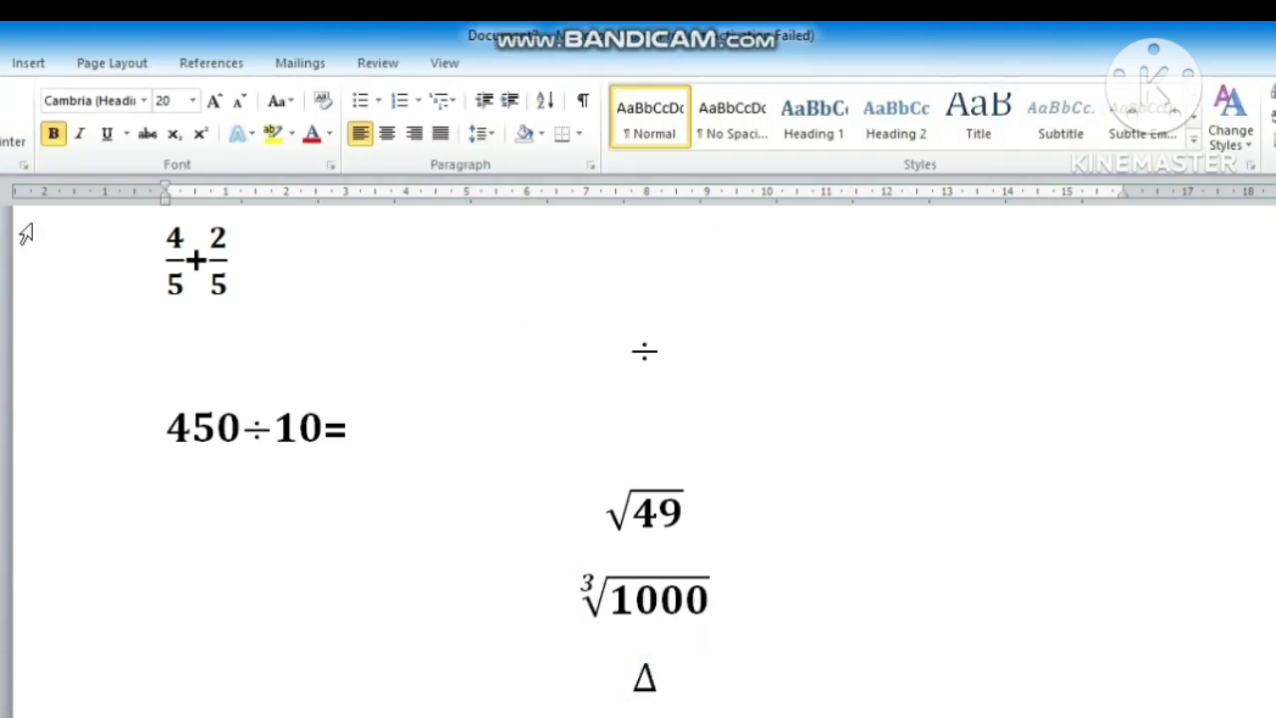
click(44, 62)
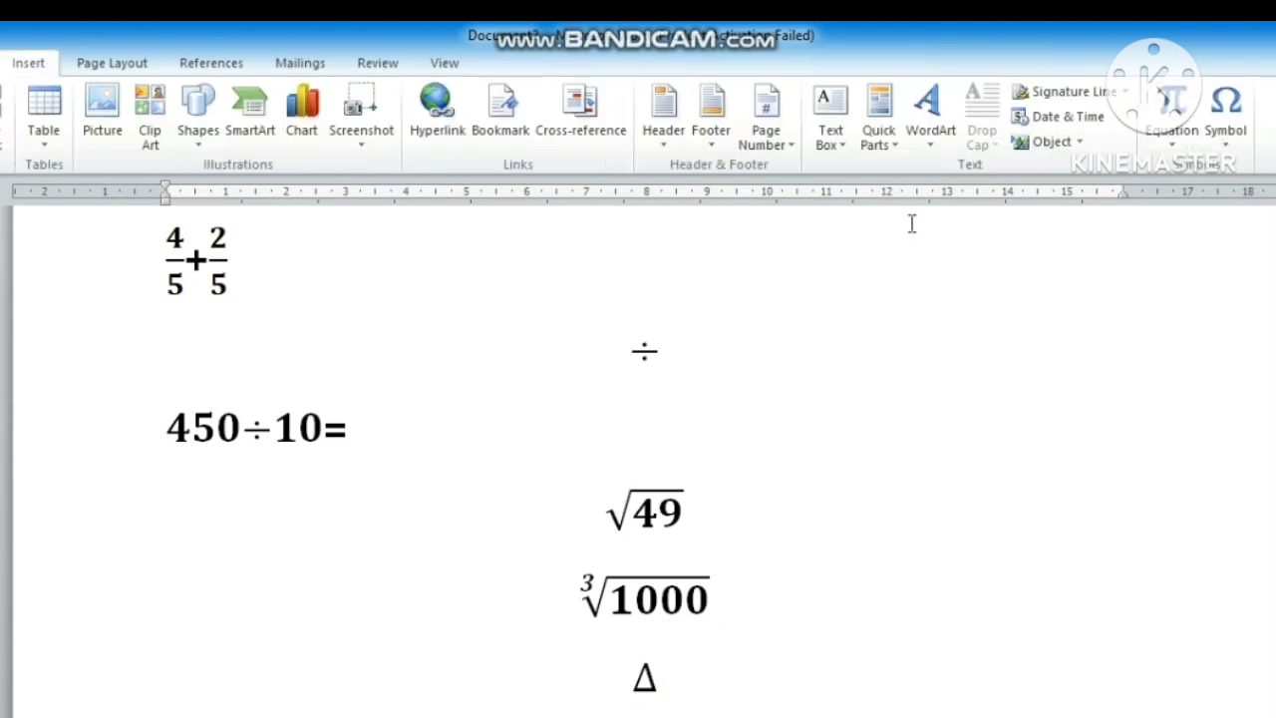
click(1186, 130)
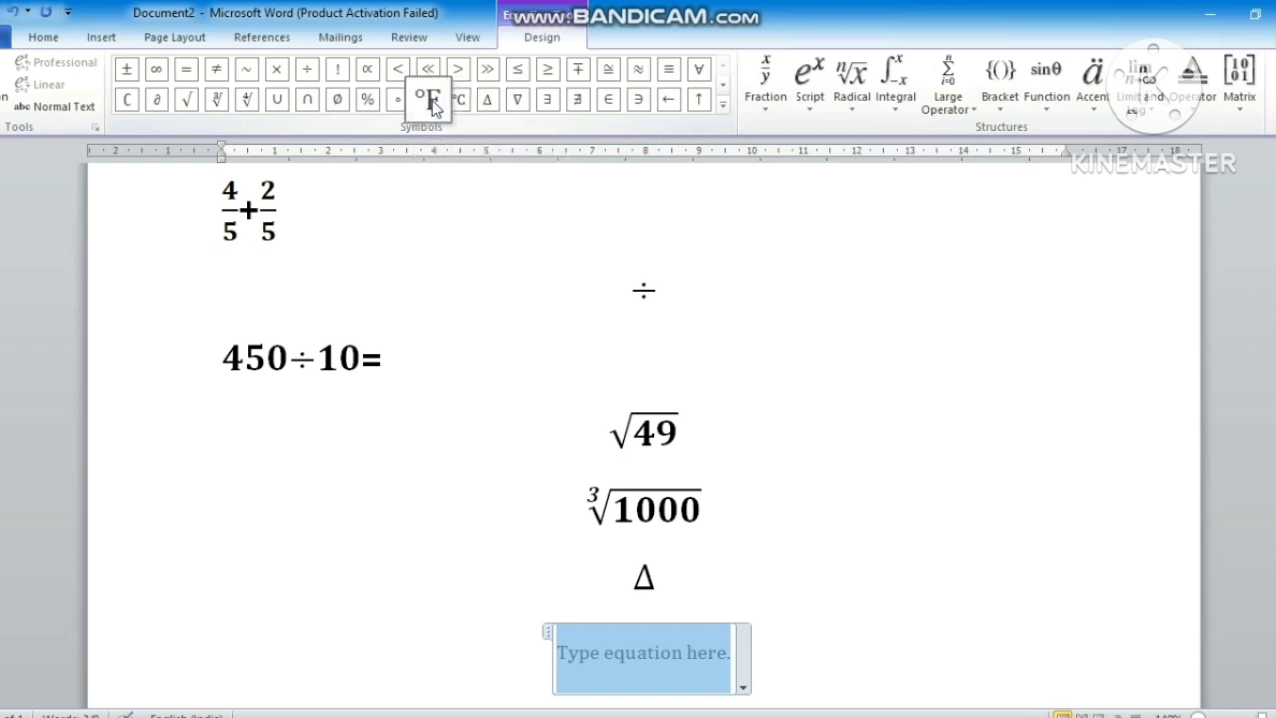
Put the °F symbol into the empty equation and reopen the equation tools on it.
click(427, 100)
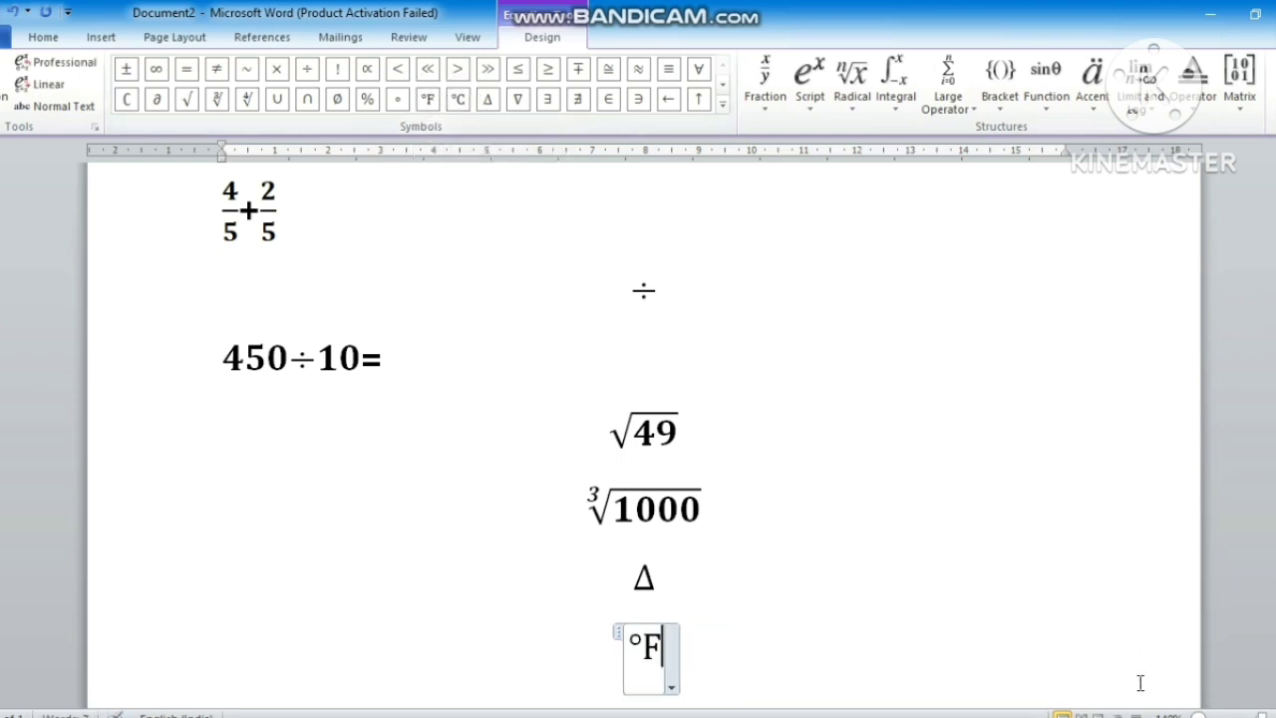
click(1036, 658)
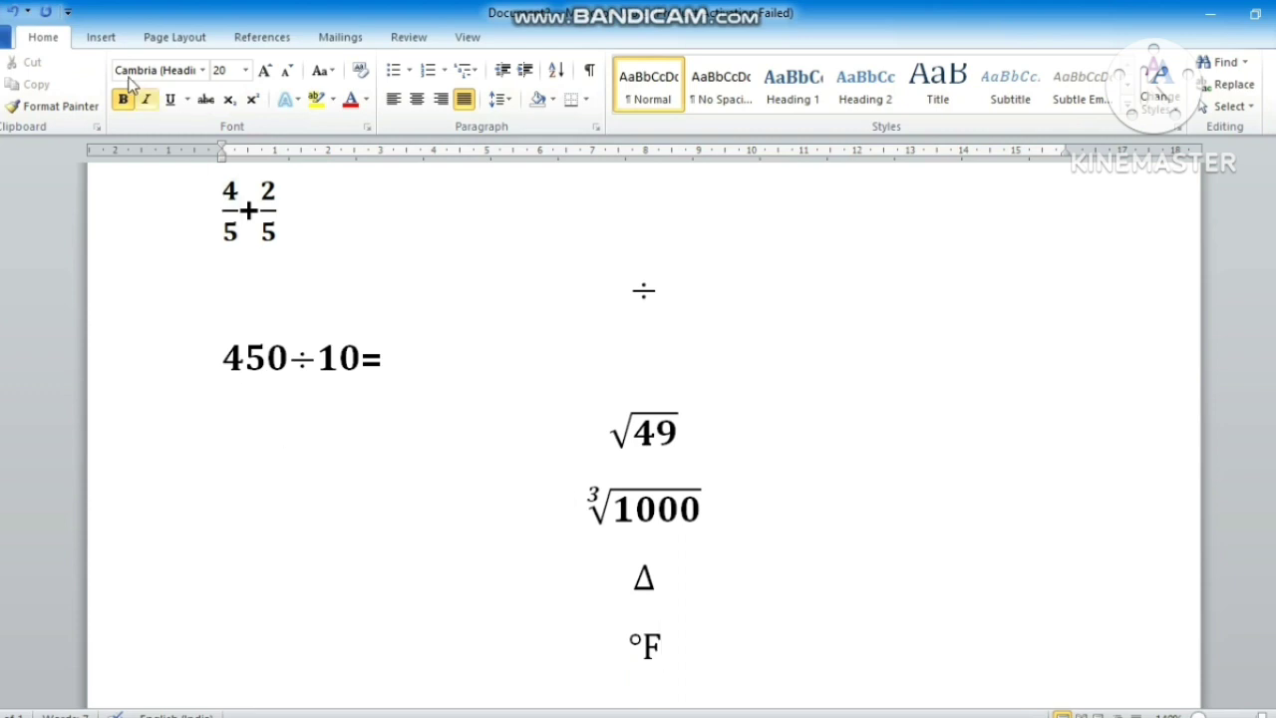
click(102, 40)
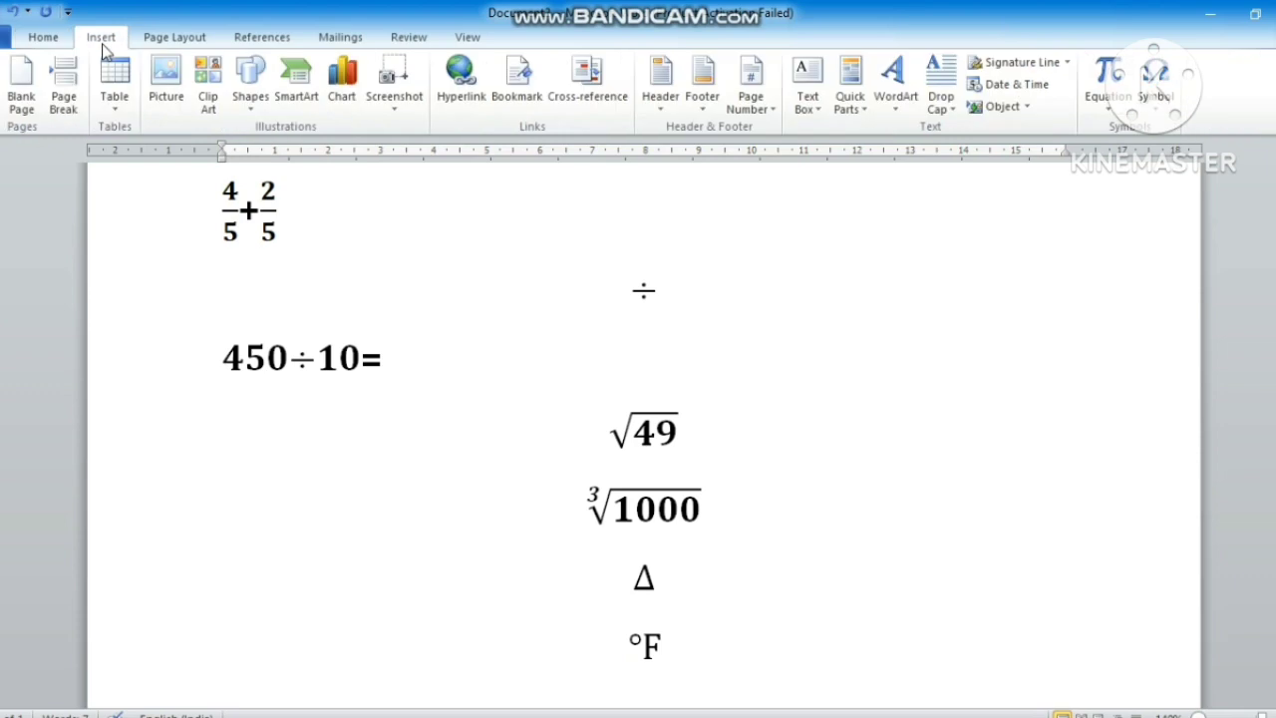
click(1116, 80)
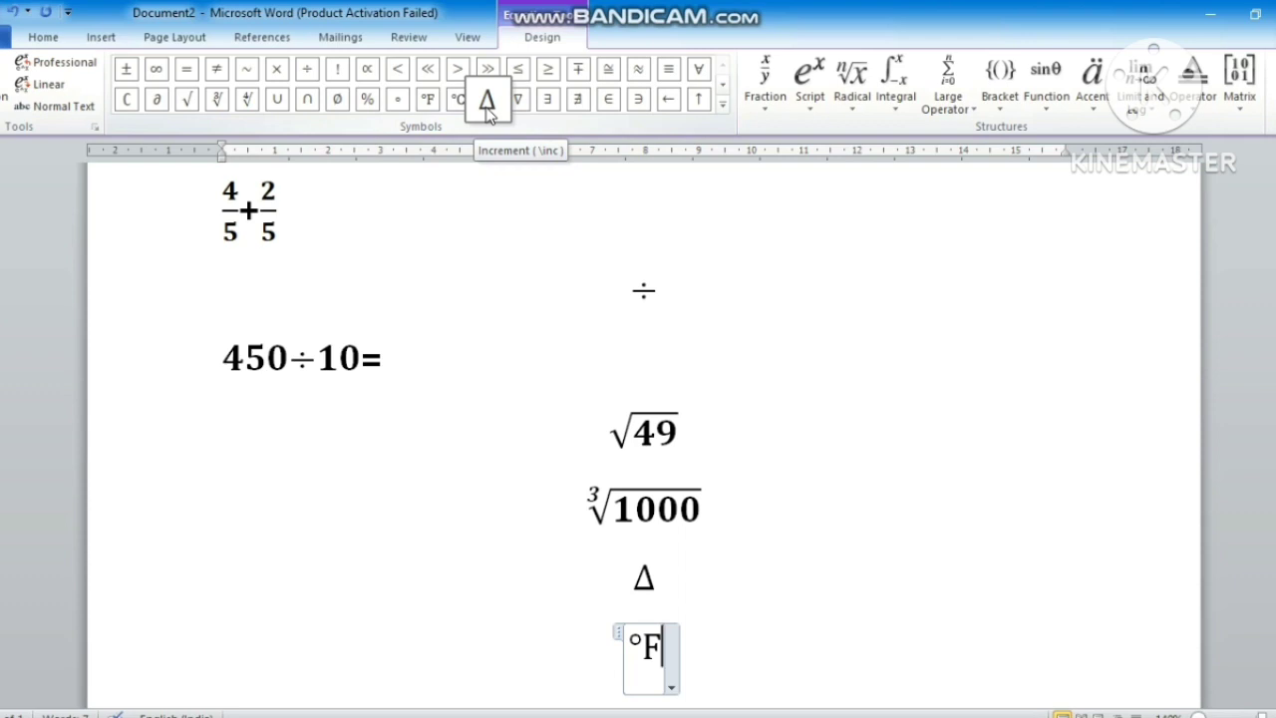
click(721, 108)
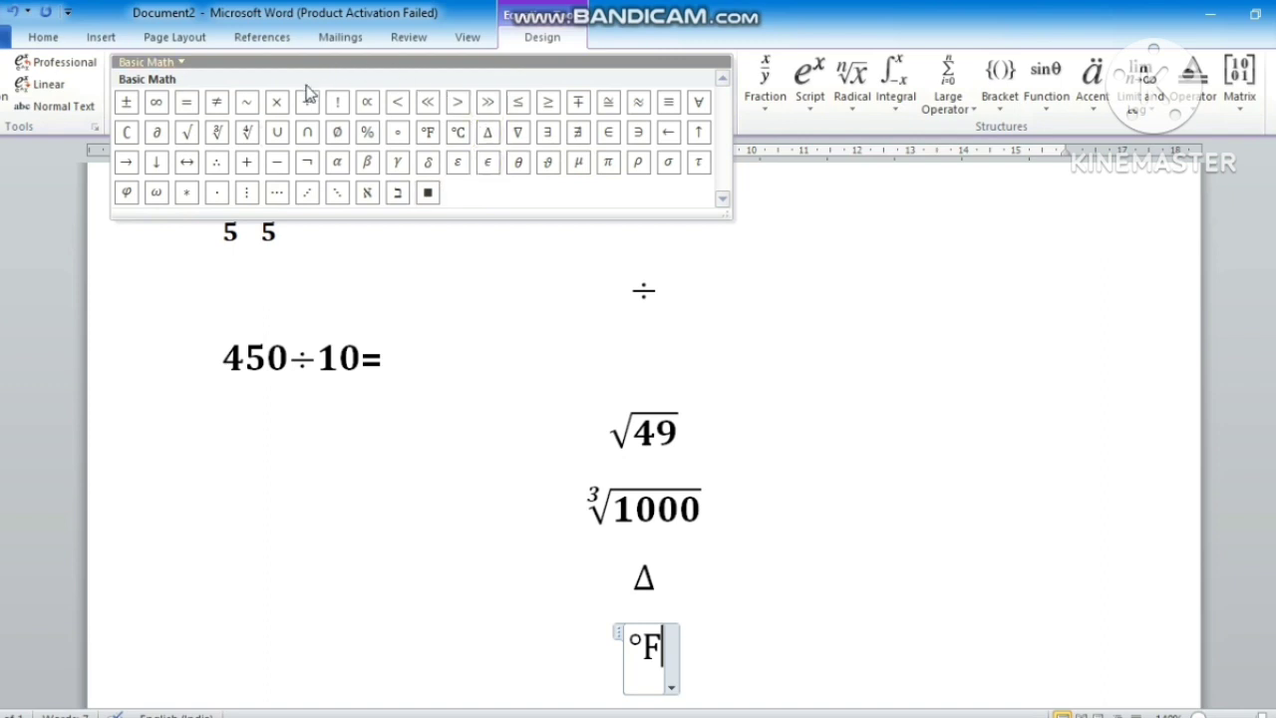
click(877, 305)
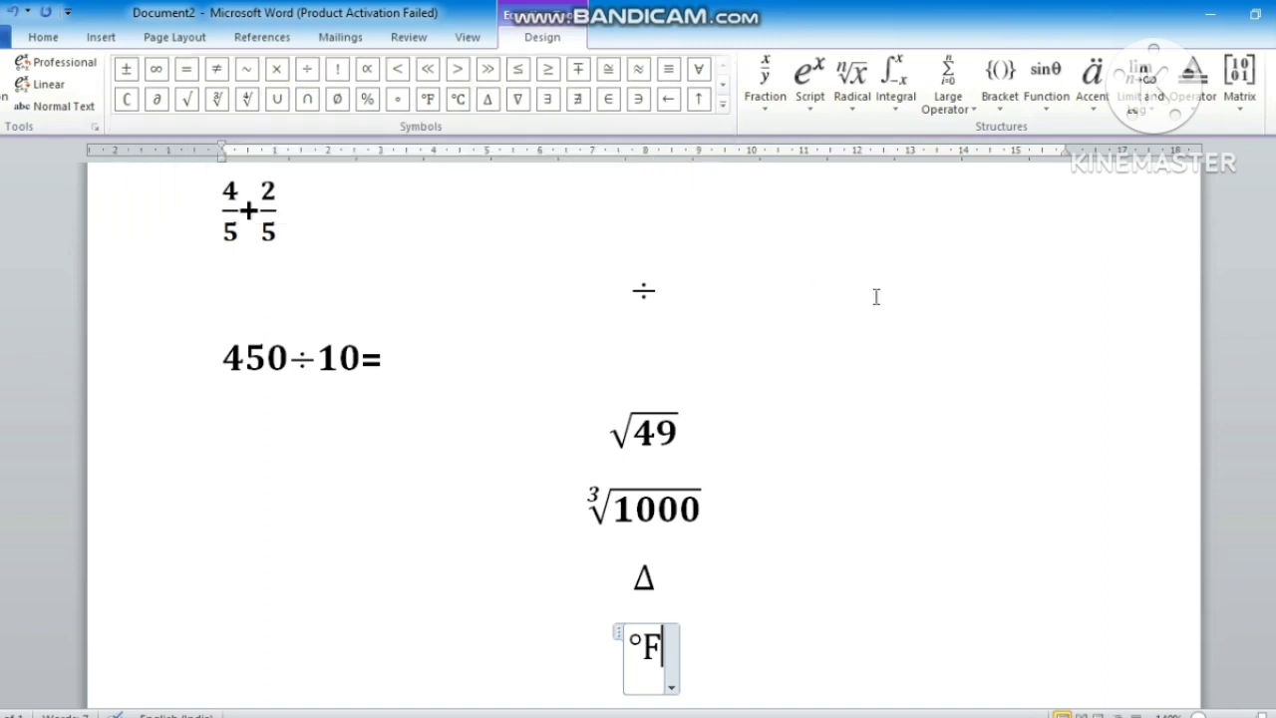